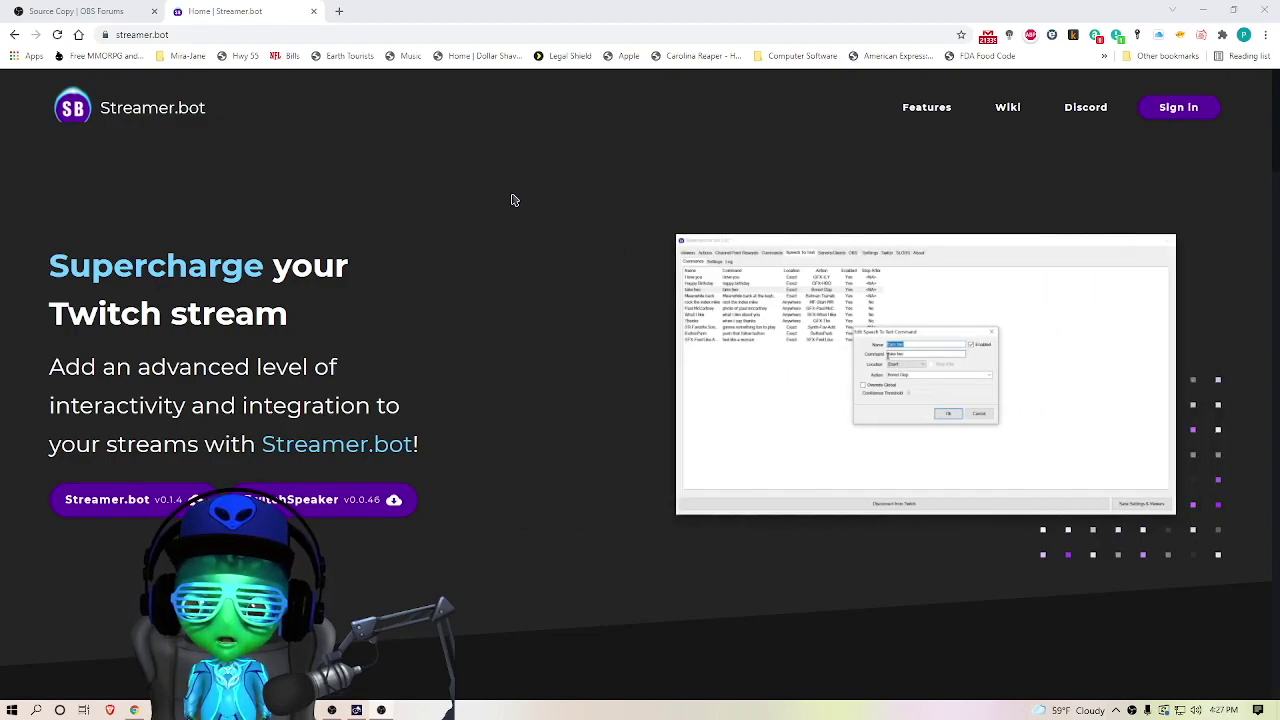
Step: Close the Streamer.bot website tab and look over the Source Copy plugin page on the OBS forum
click(314, 12)
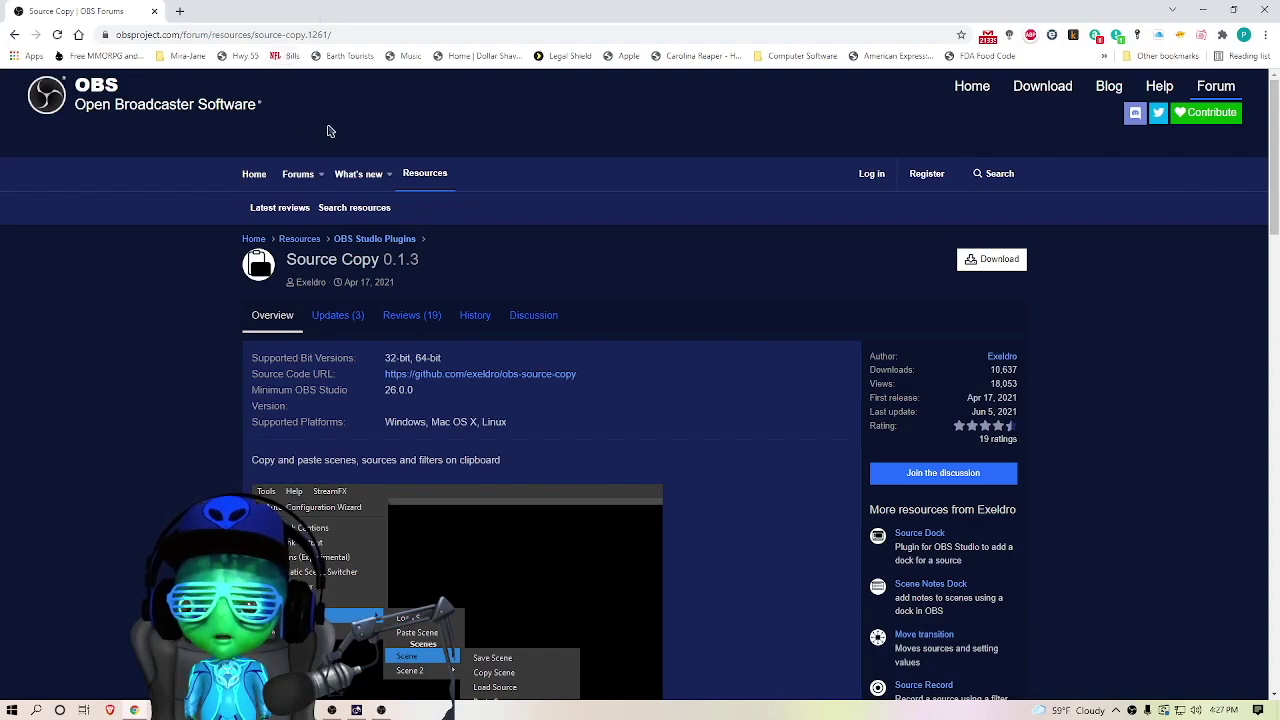
scroll(490, 280, down, 1)
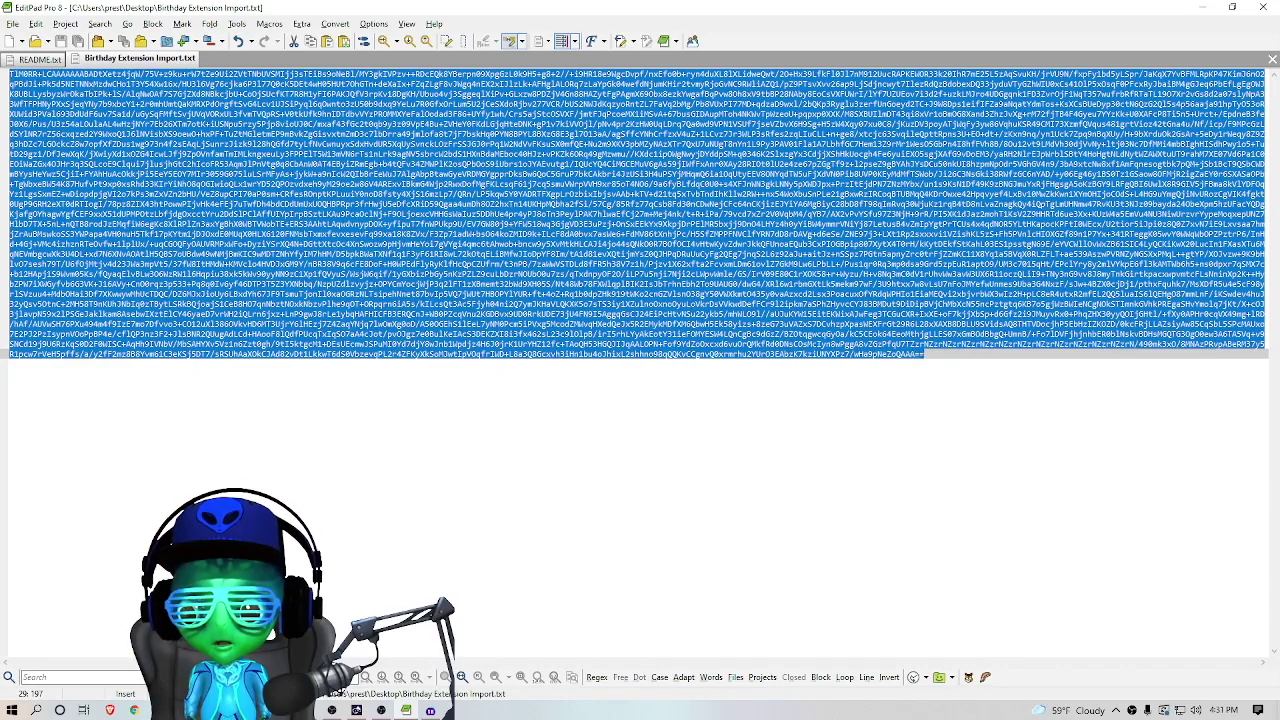
Step: Switch to Streamer.bot and import all the birthday actions using the copied Birthday Extension import string
click(430, 711)
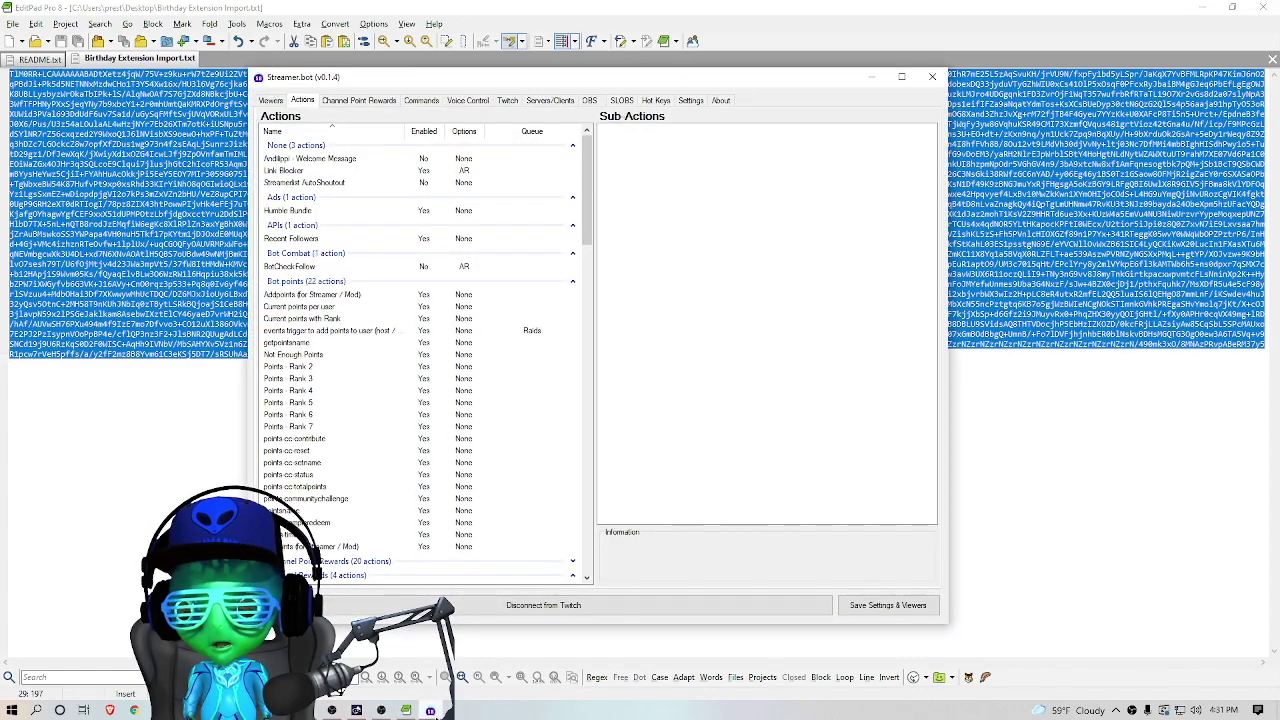
right_click(352, 419)
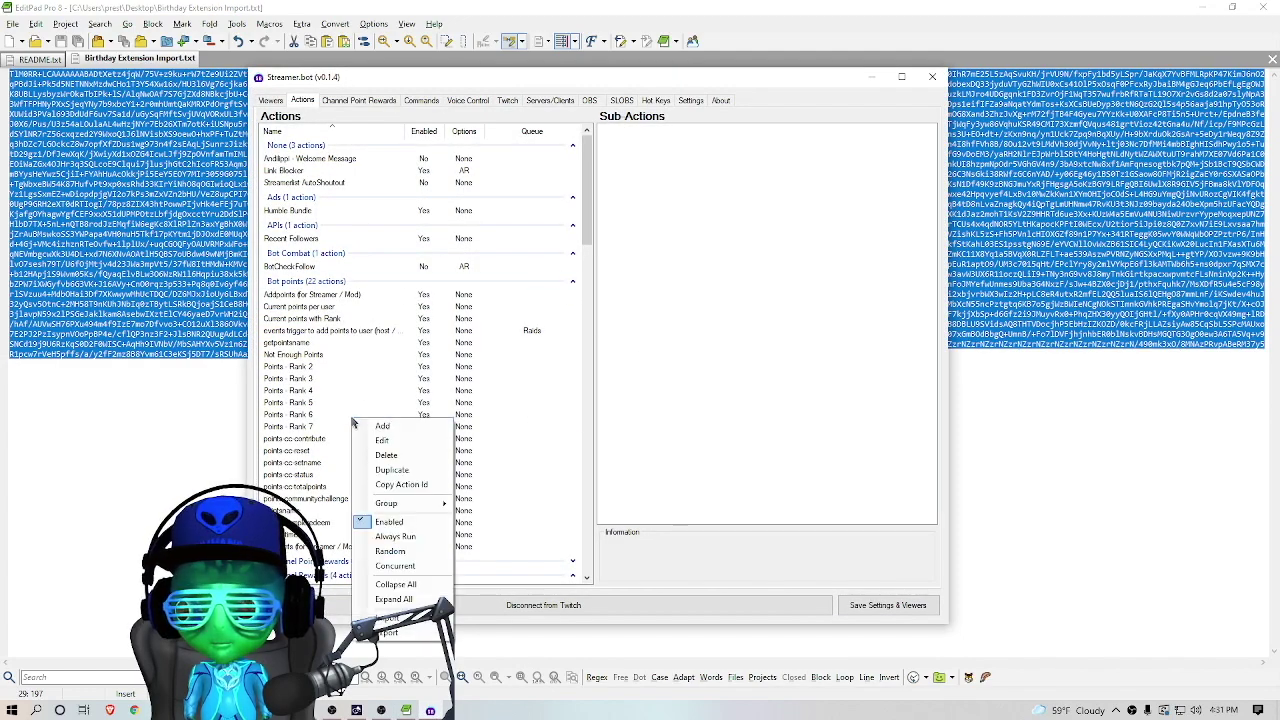
click(405, 626)
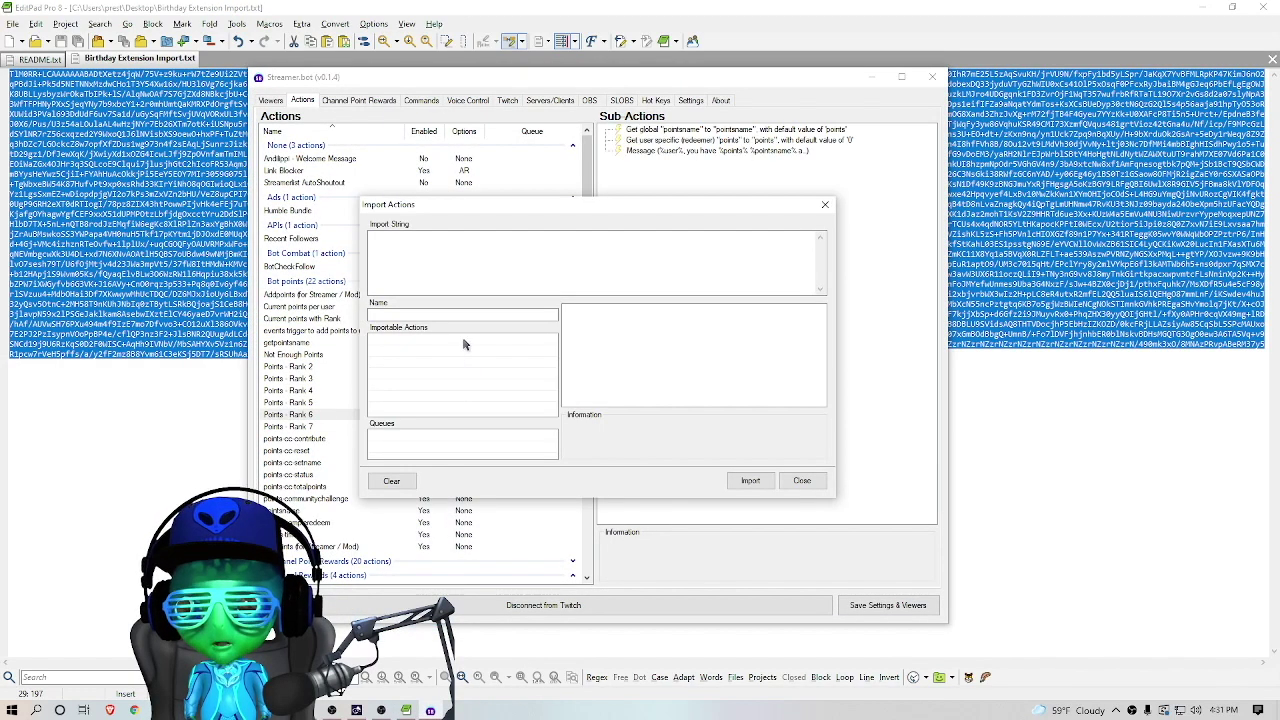
click(469, 280)
key(ctrl+v)
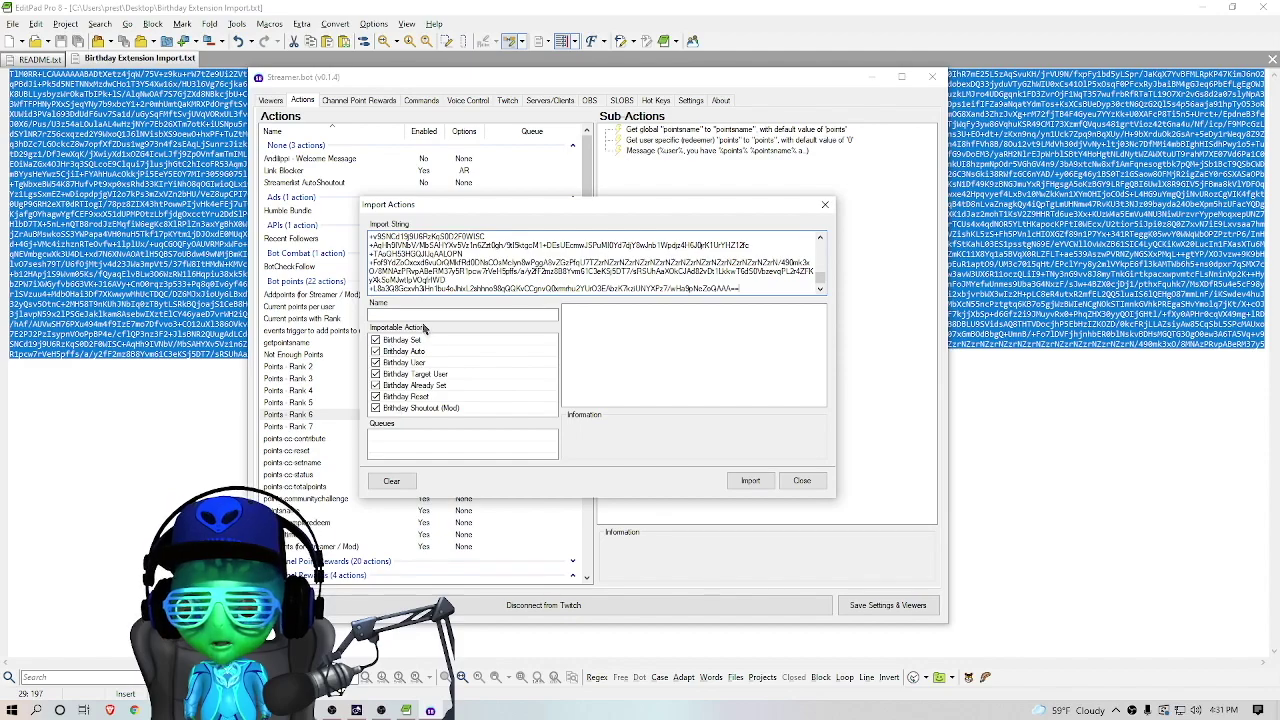
click(740, 481)
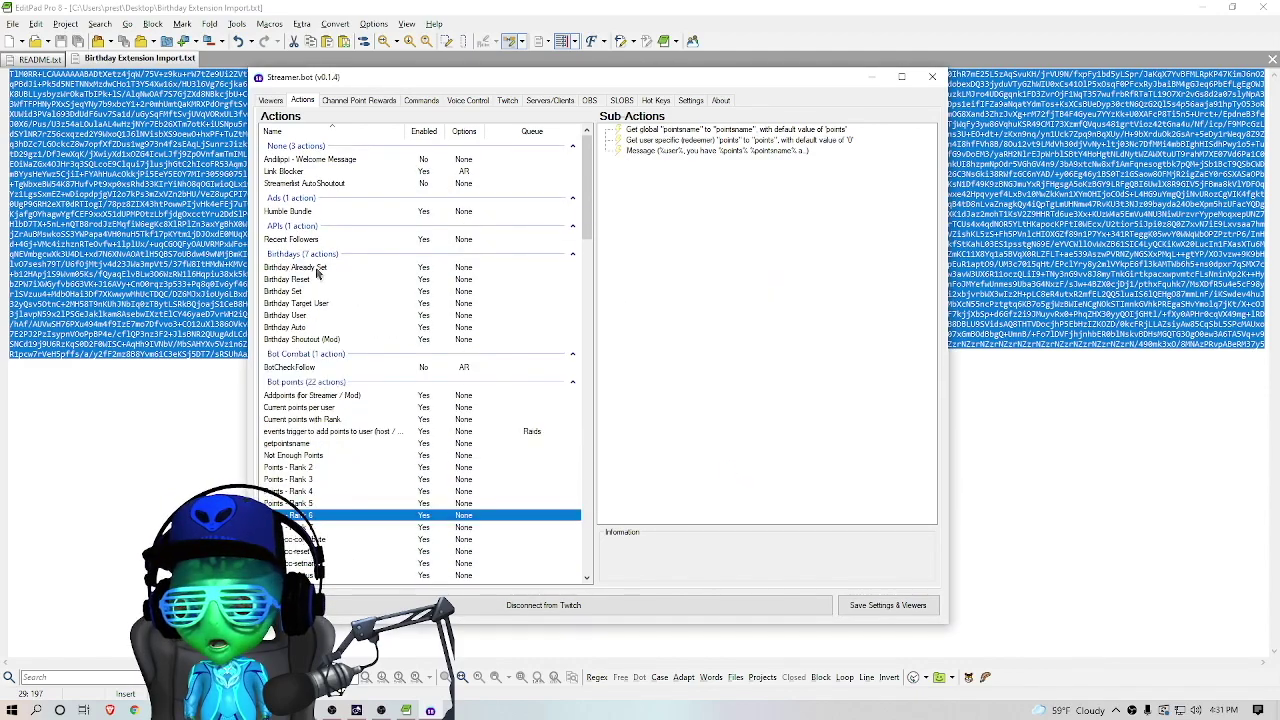
Step: Review the sub-actions of Birthday Already Set and the command instructions in README.txt
click(320, 268)
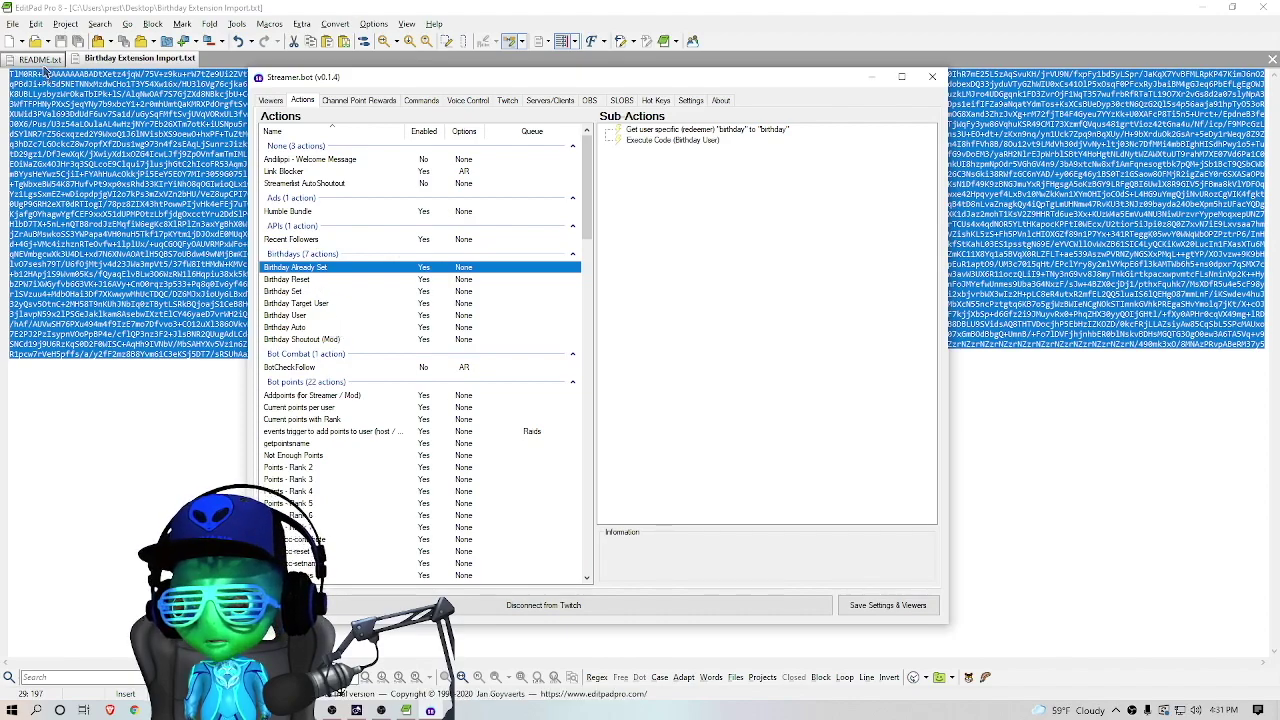
click(43, 63)
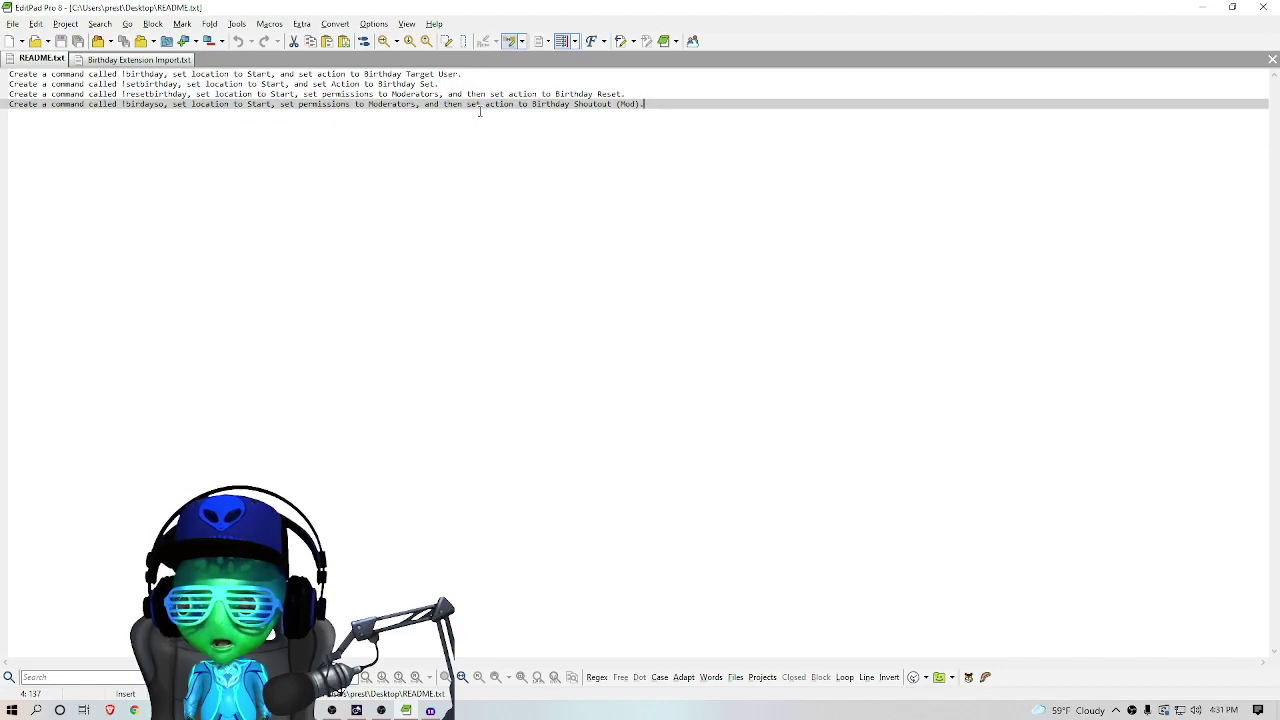
Step: In Streamer.bot, edit the existing !birthday command to have no group and run the Birthday Target User action
click(432, 711)
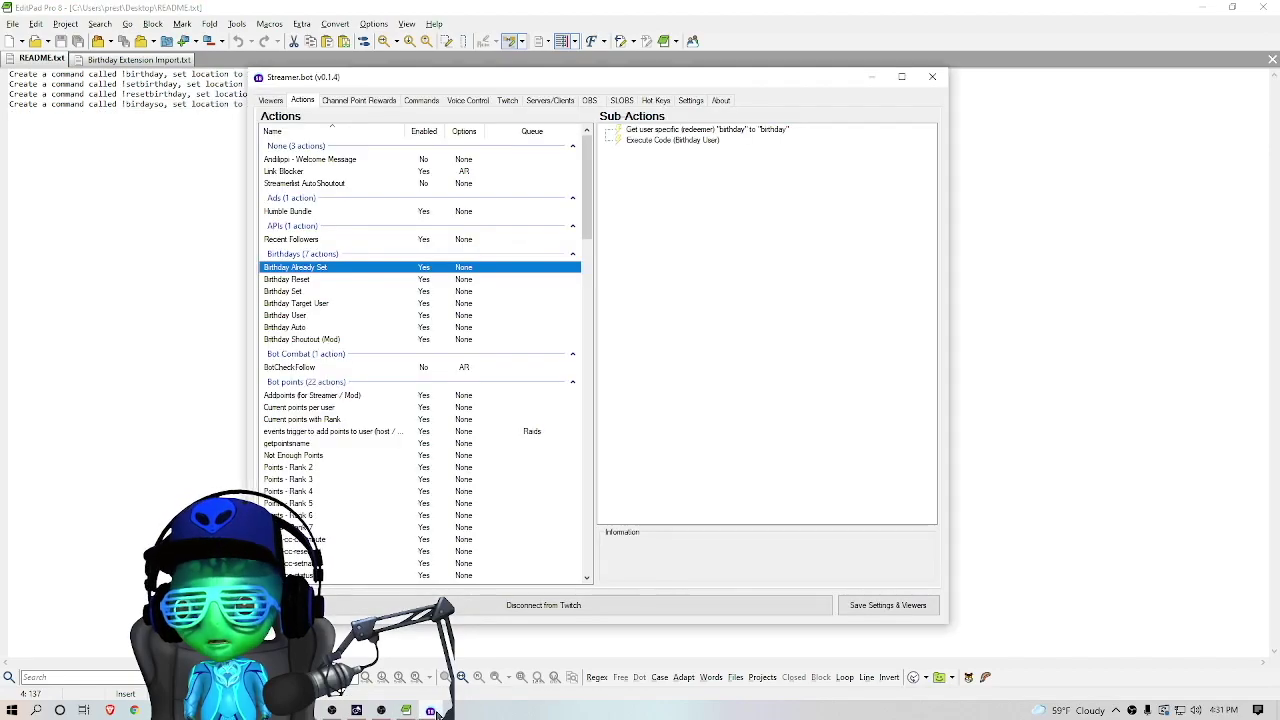
click(424, 102)
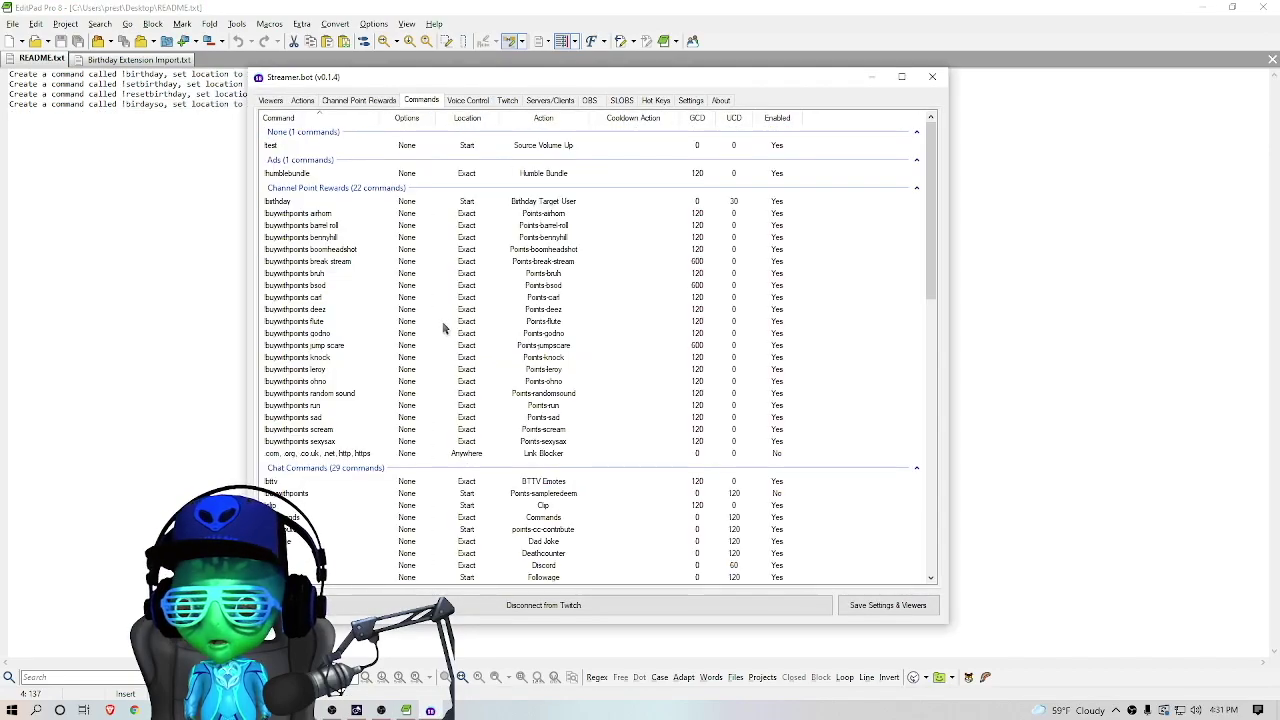
double_click(340, 203)
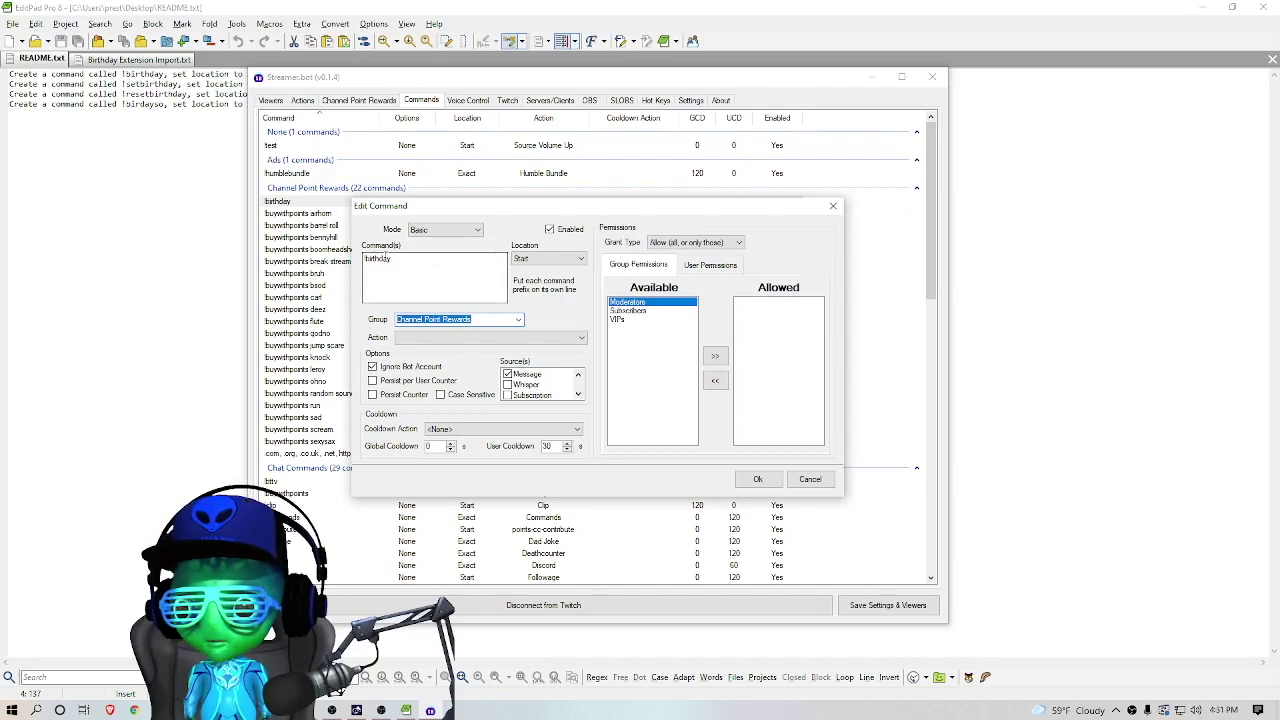
key(Tab)
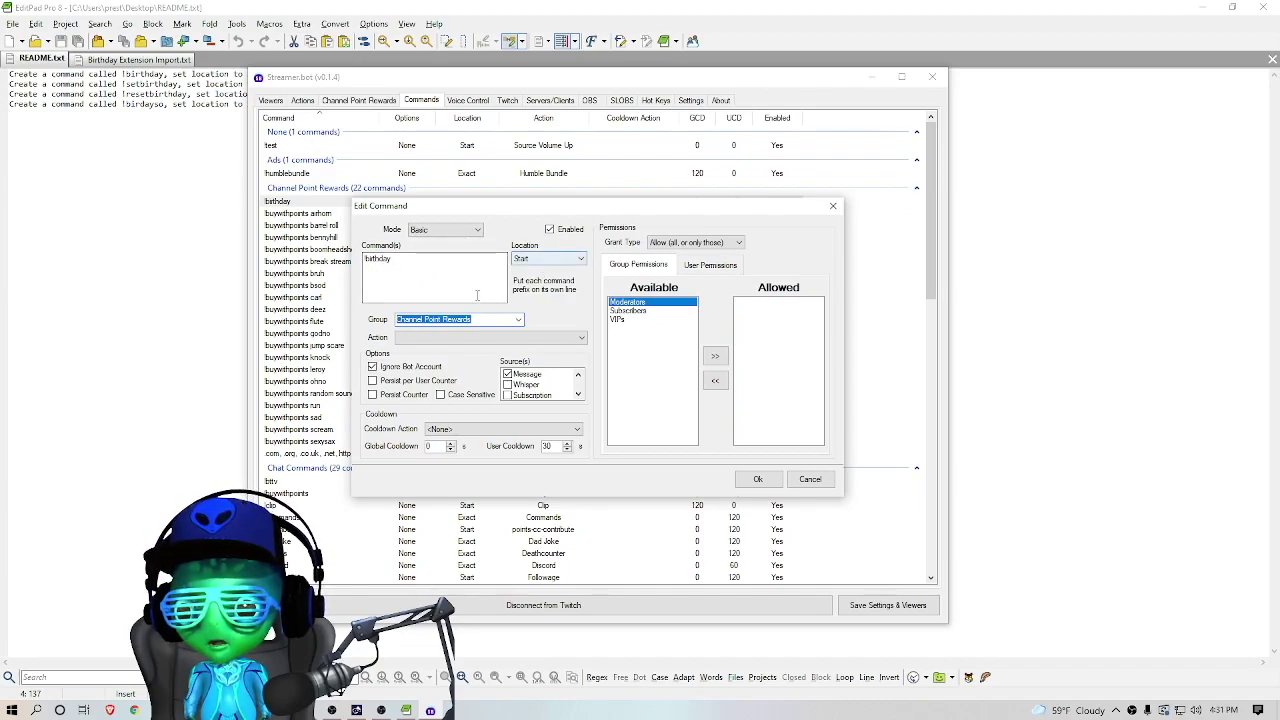
key(Delete)
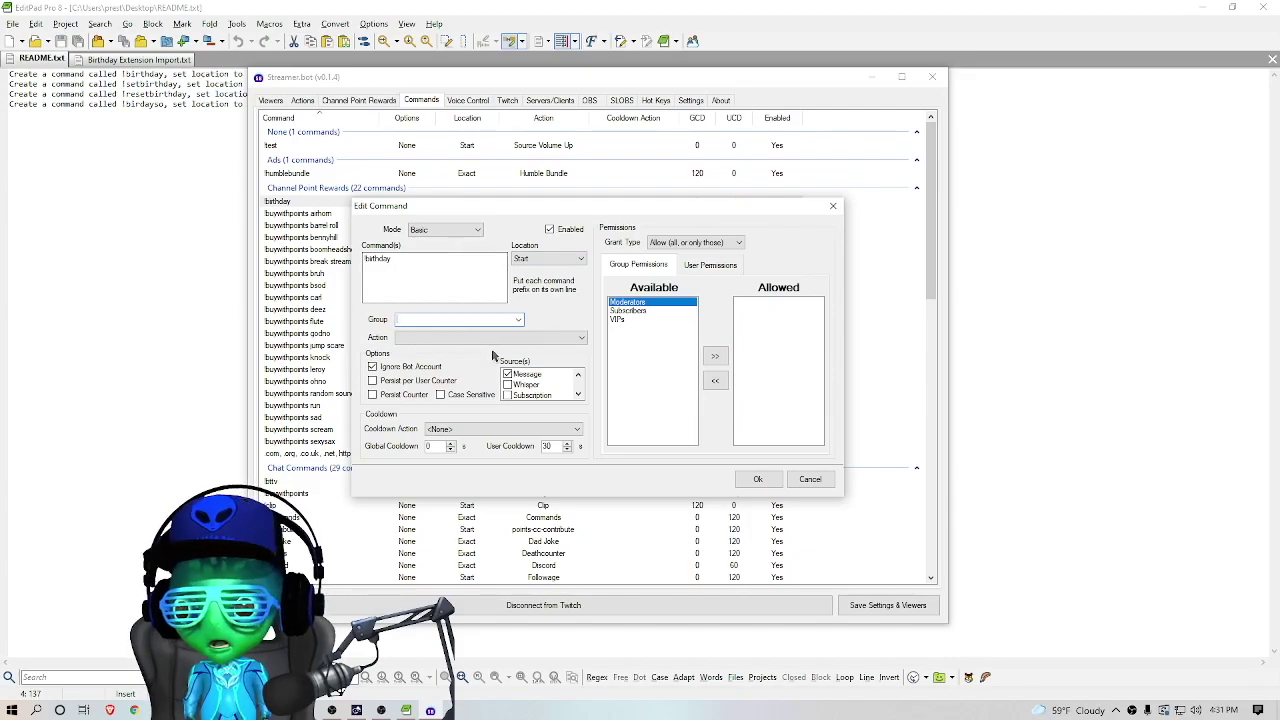
click(520, 340)
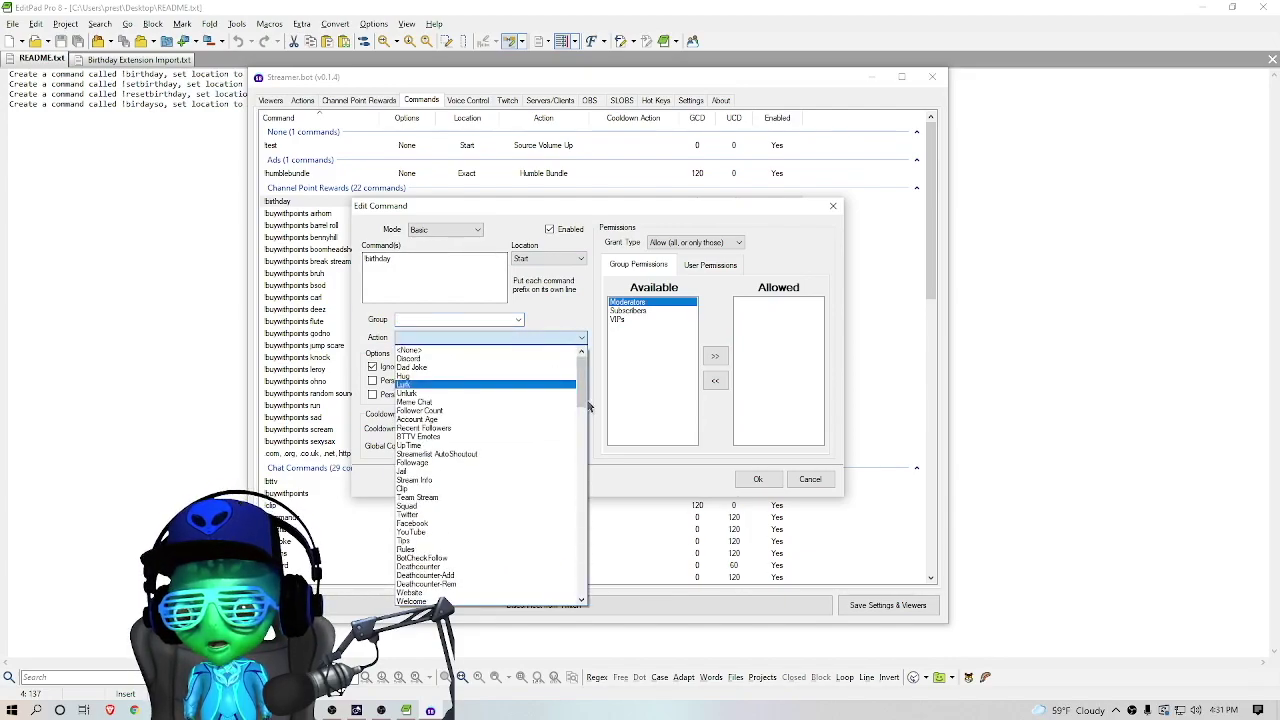
drag(582, 398, 578, 600)
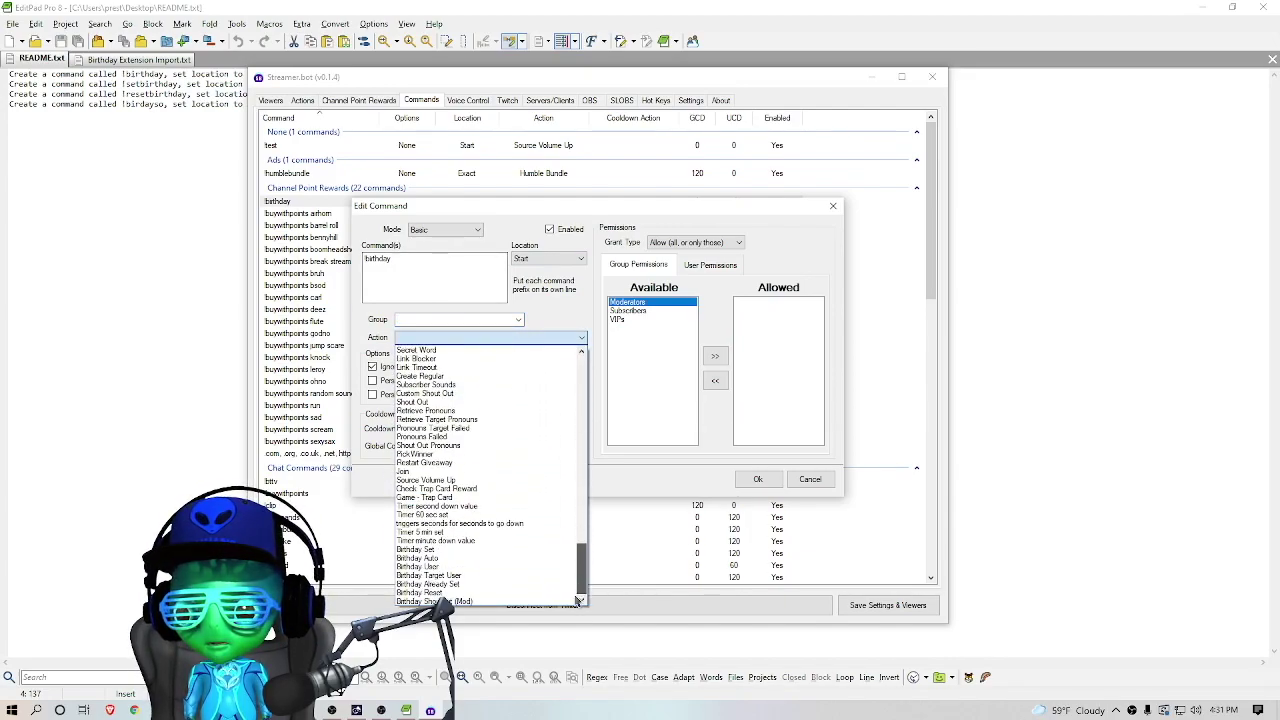
click(440, 576)
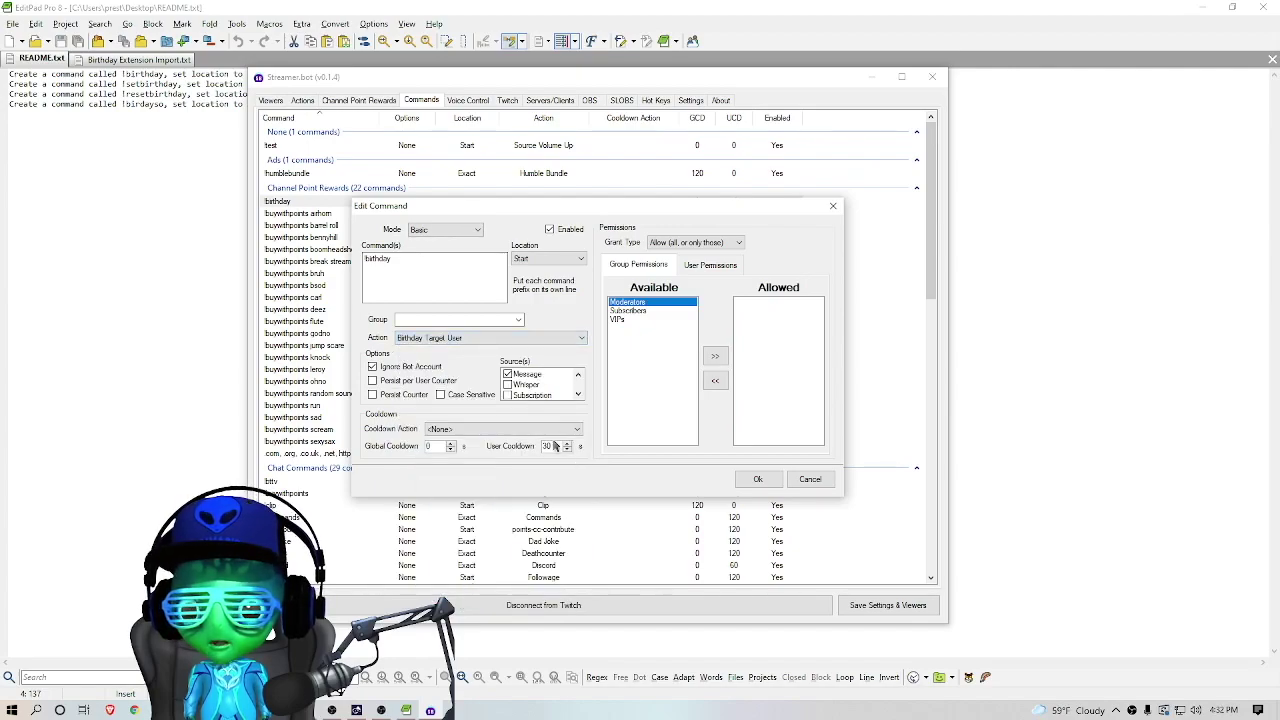
click(757, 481)
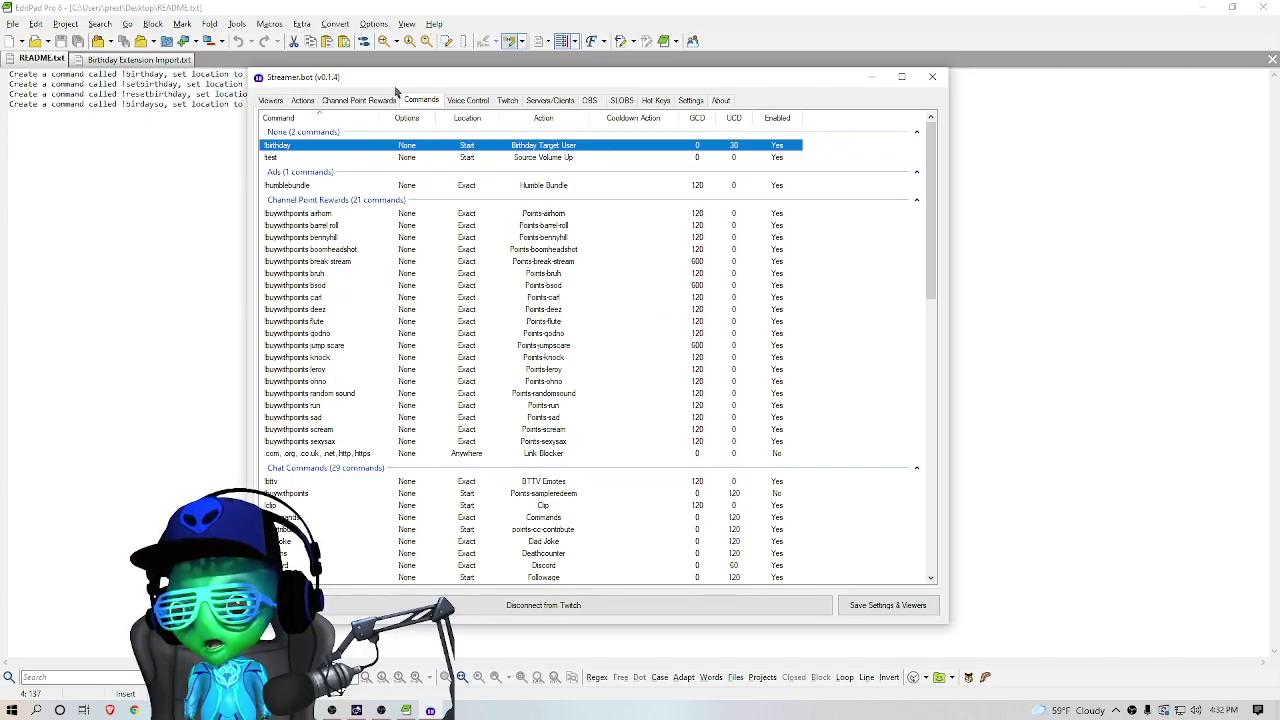
Step: Start a new command without a group and enter !setbirthday as its command text
right_click(419, 237)
click(473, 243)
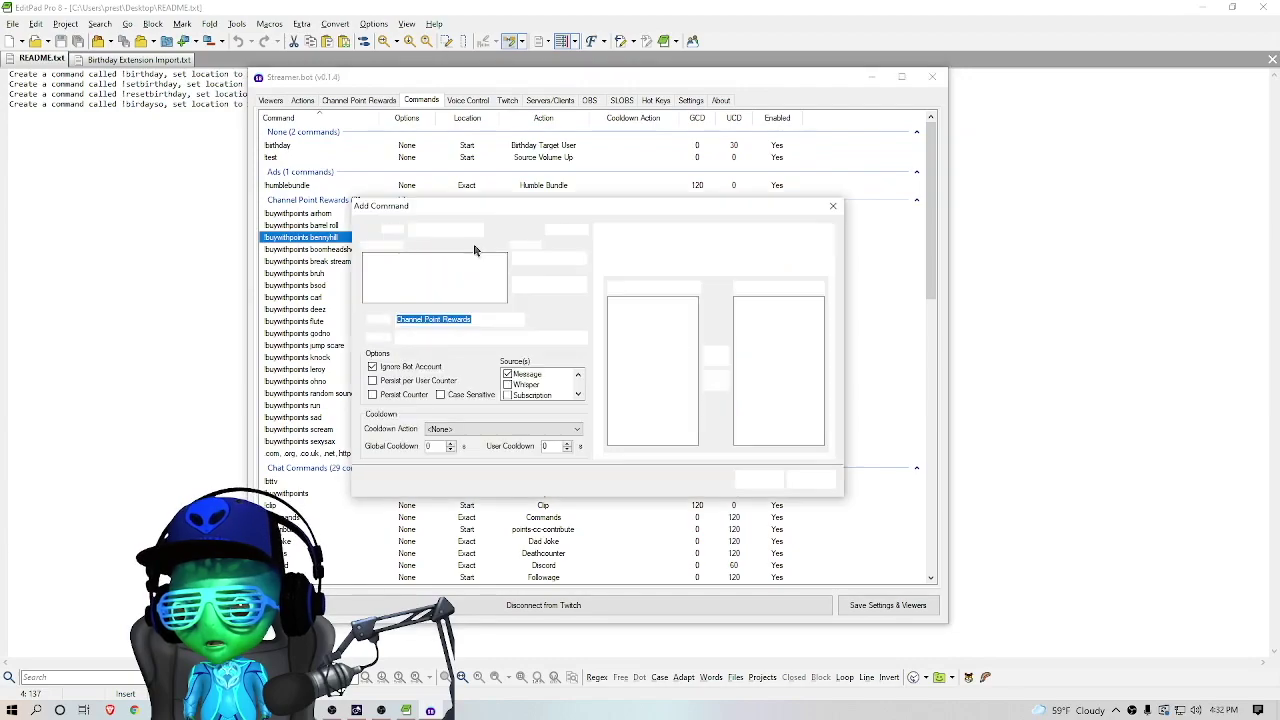
click(482, 321)
key(BackSpace)
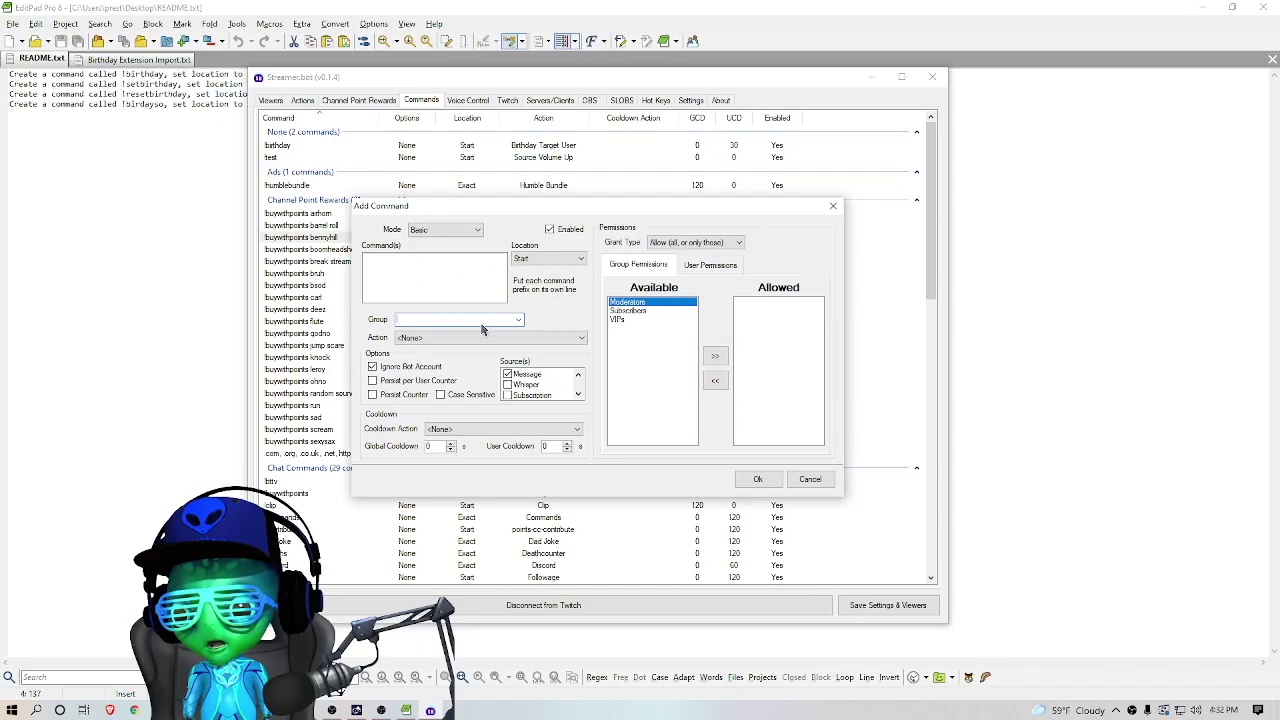
click(423, 268)
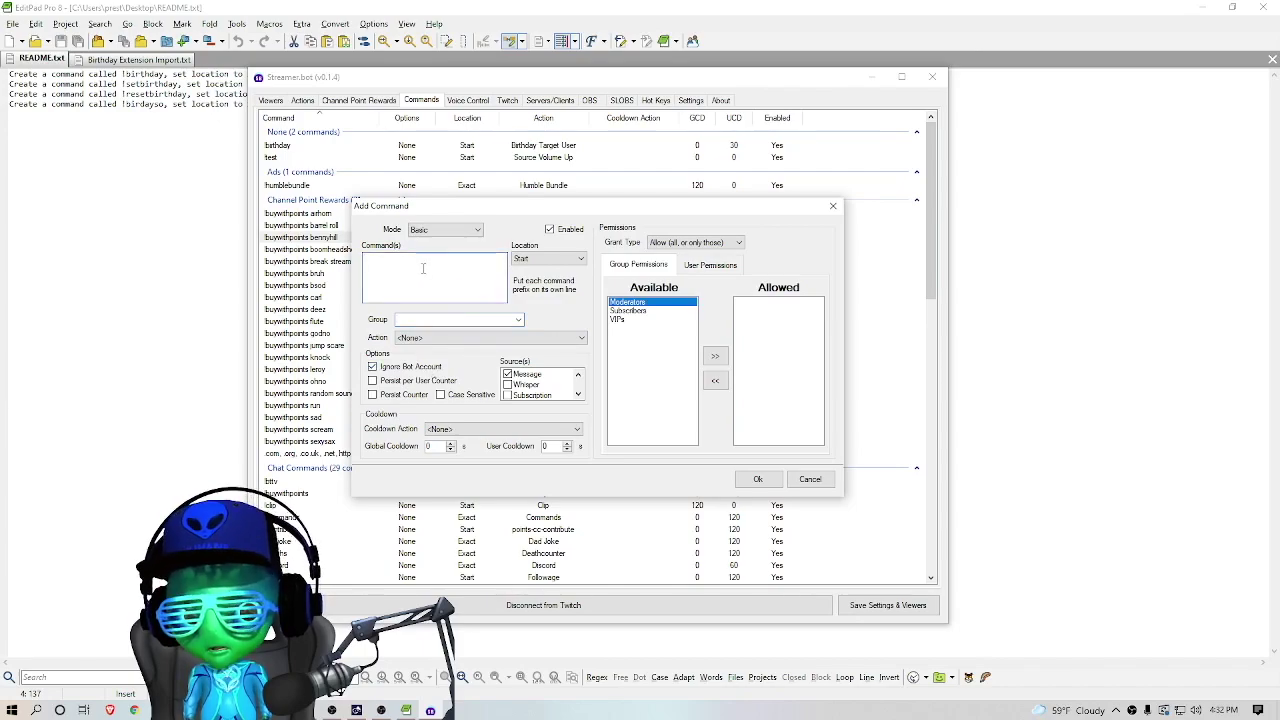
text(setbi)
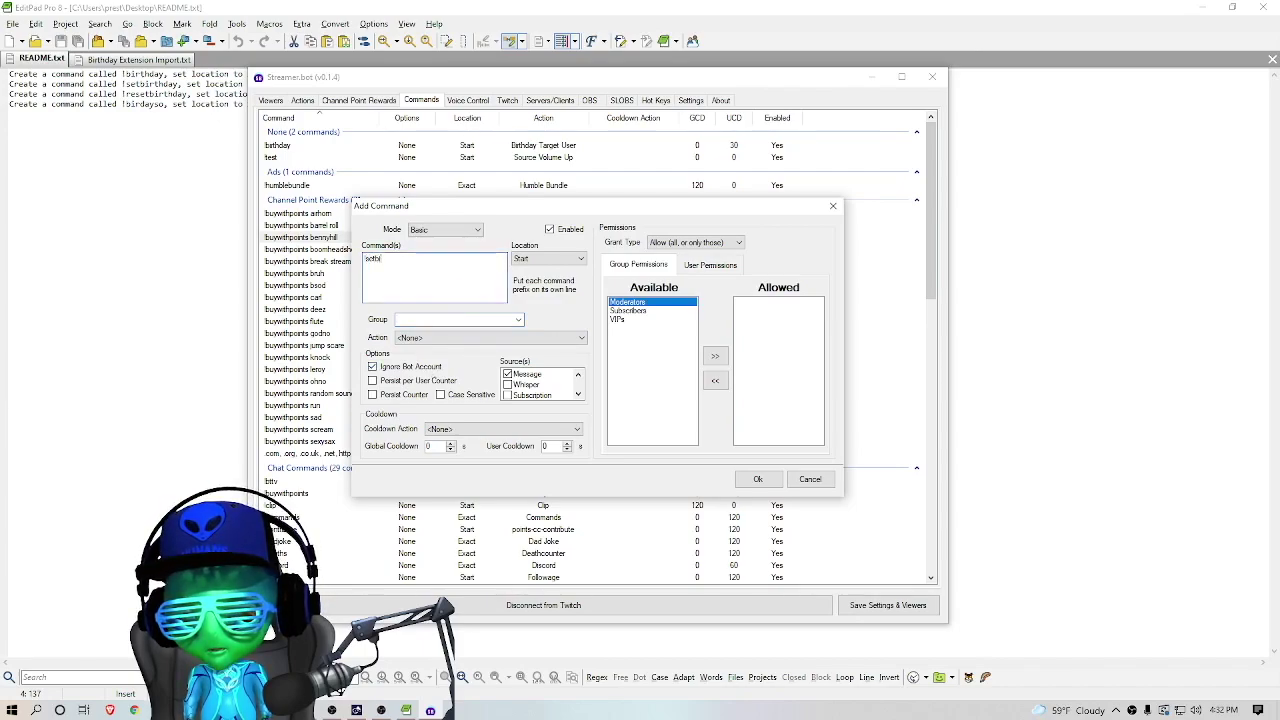
text(rthday)
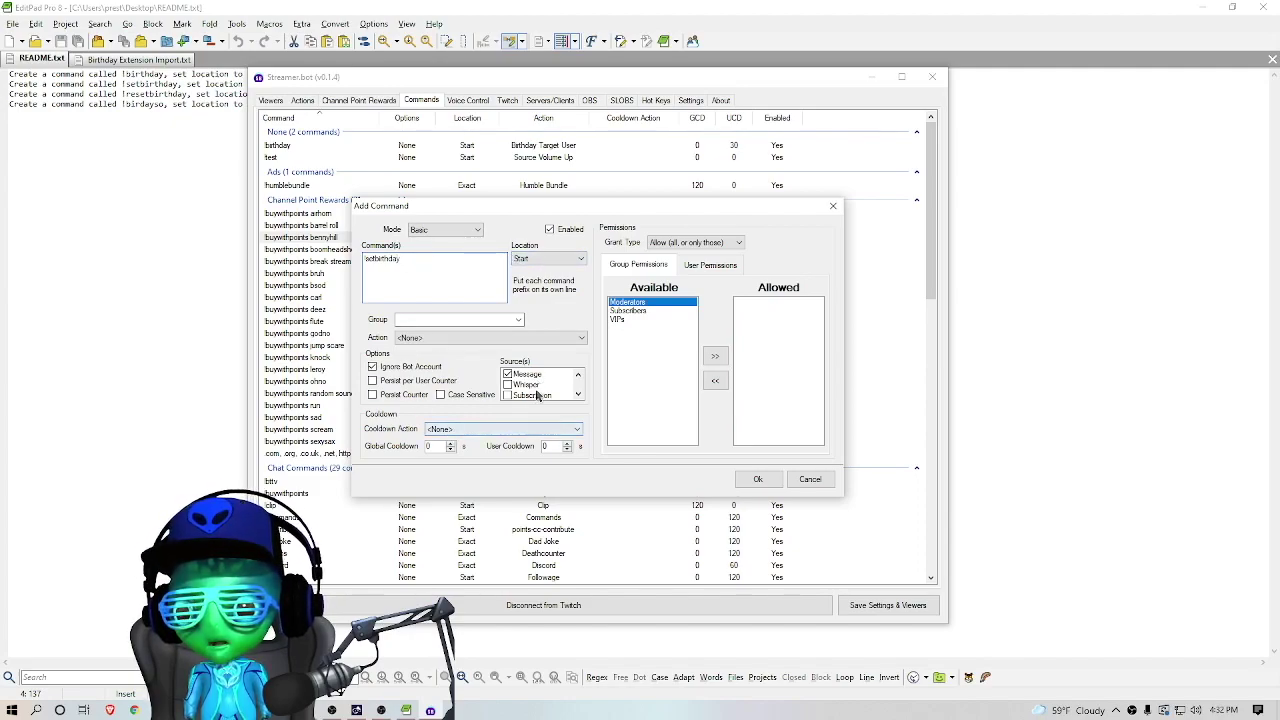
Step: Assign the Birthday Set action to the !setbirthday command and save it
click(518, 430)
click(517, 430)
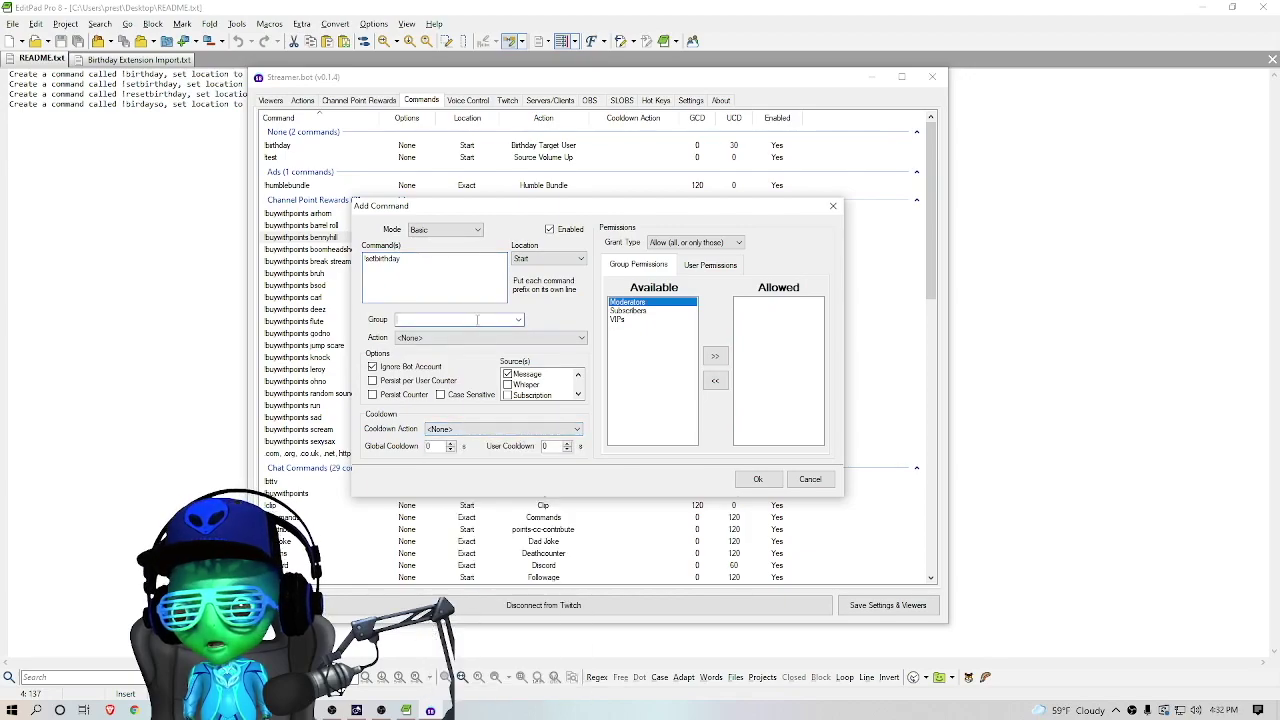
click(539, 340)
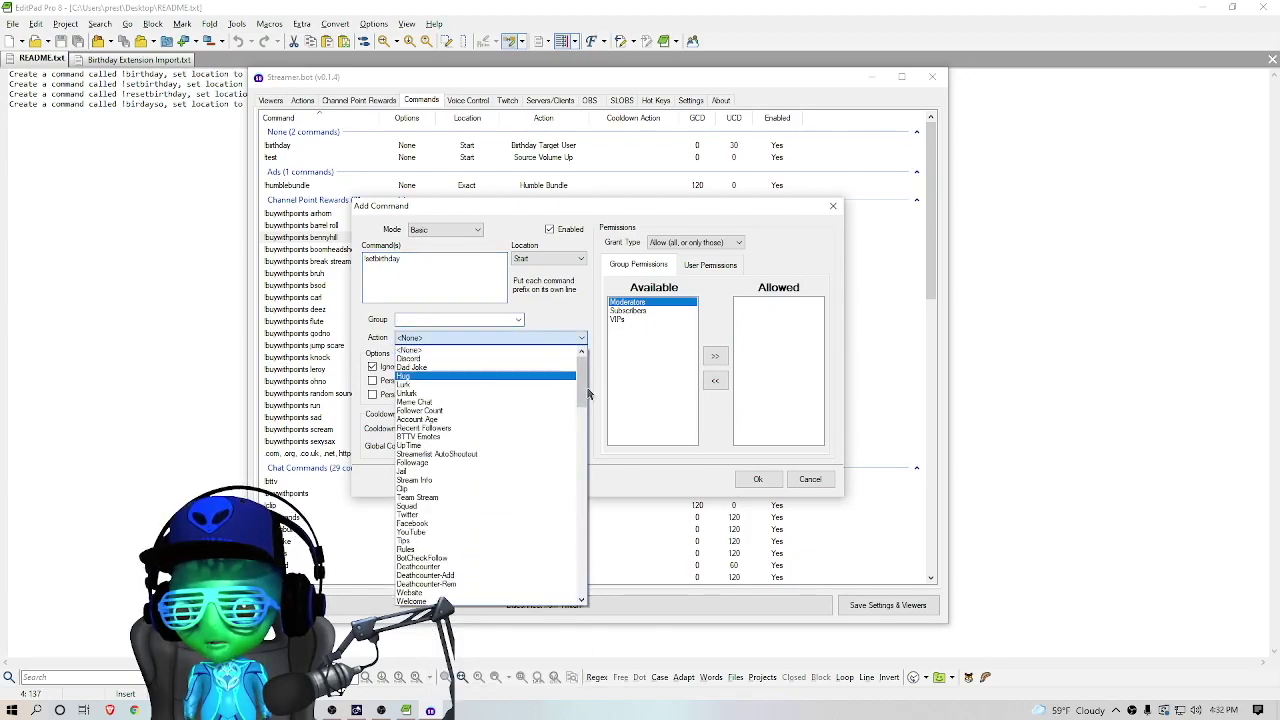
drag(582, 390, 581, 560)
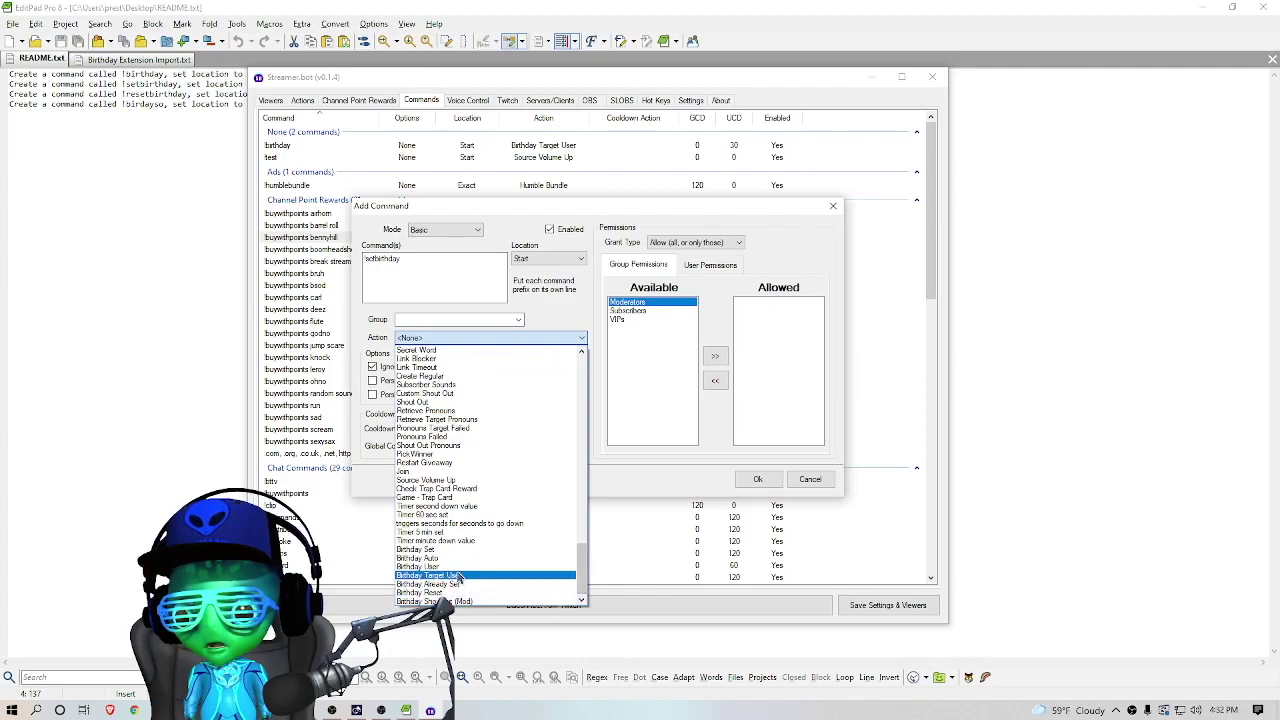
click(440, 549)
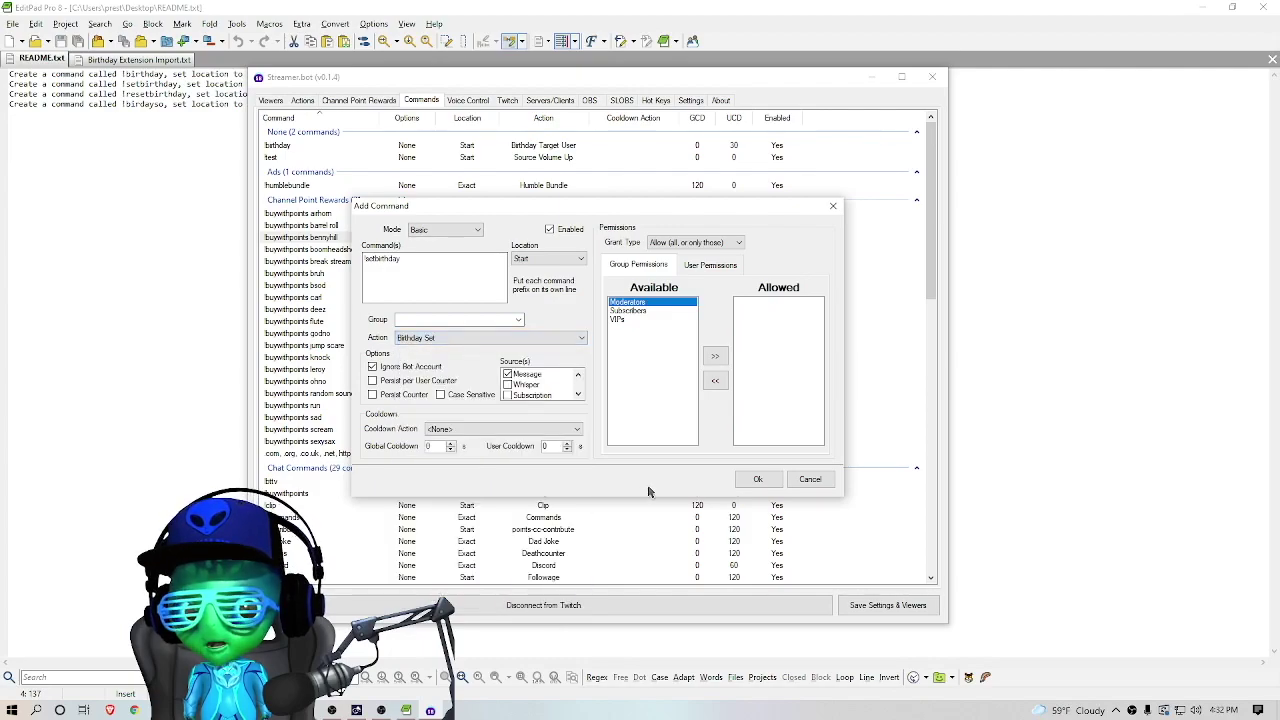
click(752, 481)
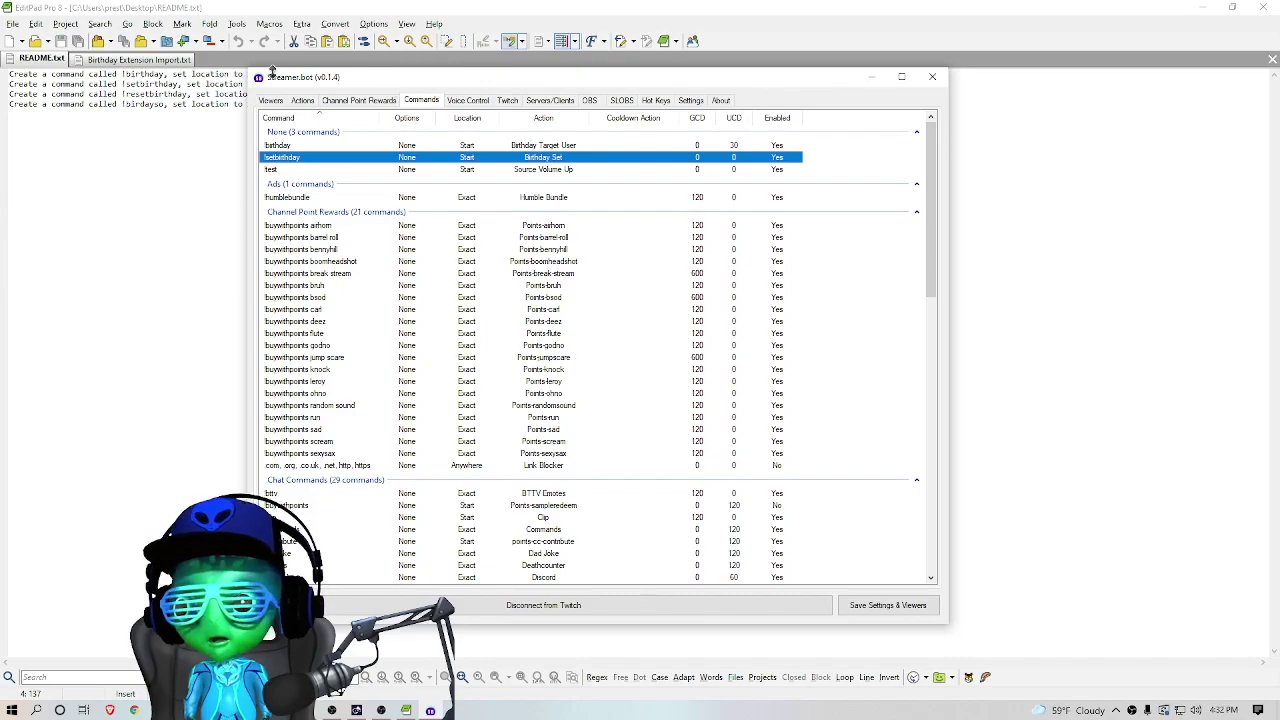
Step: Switch to EditPad and copy the command name !resetbirthday from the third line of README.txt
click(338, 692)
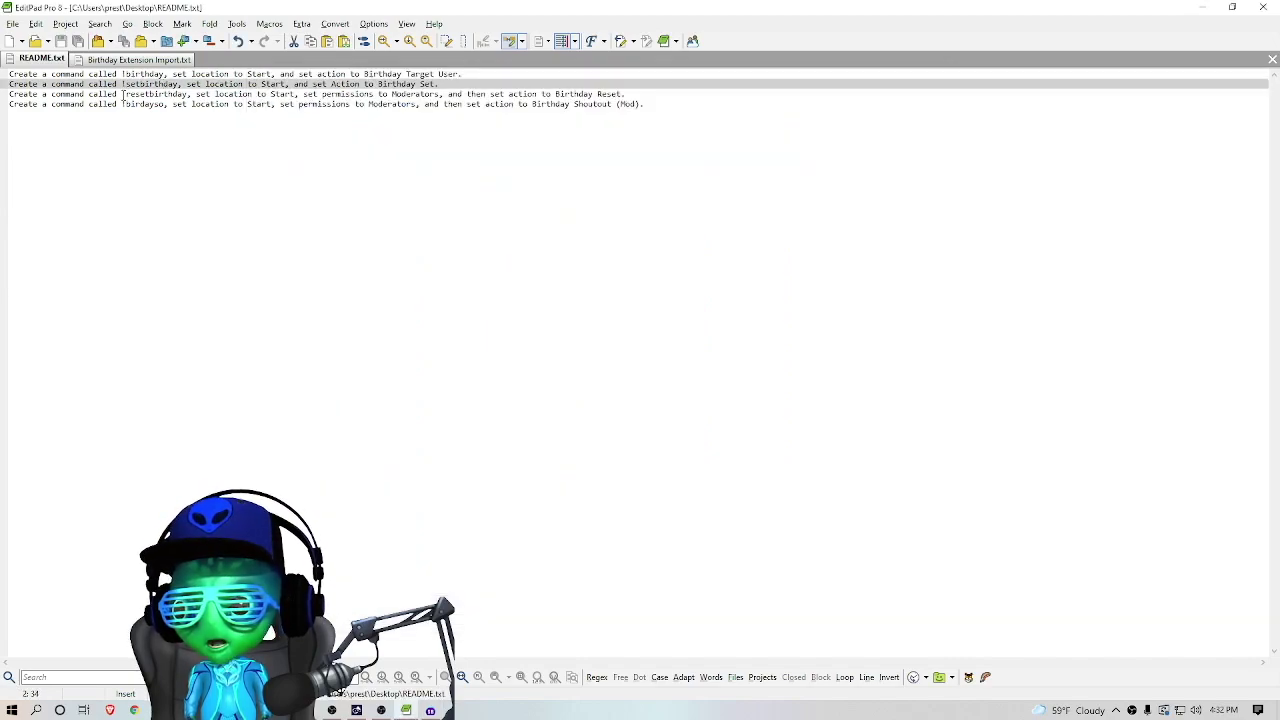
drag(122, 94, 186, 97)
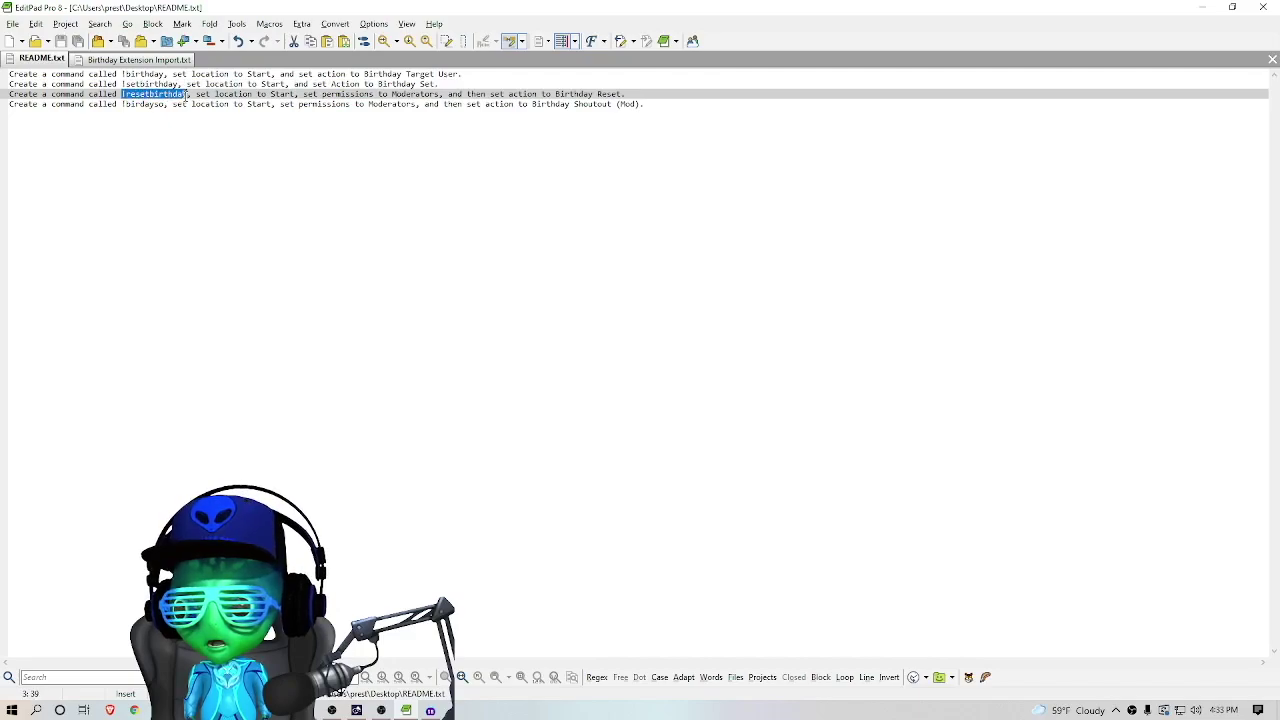
right_click(178, 95)
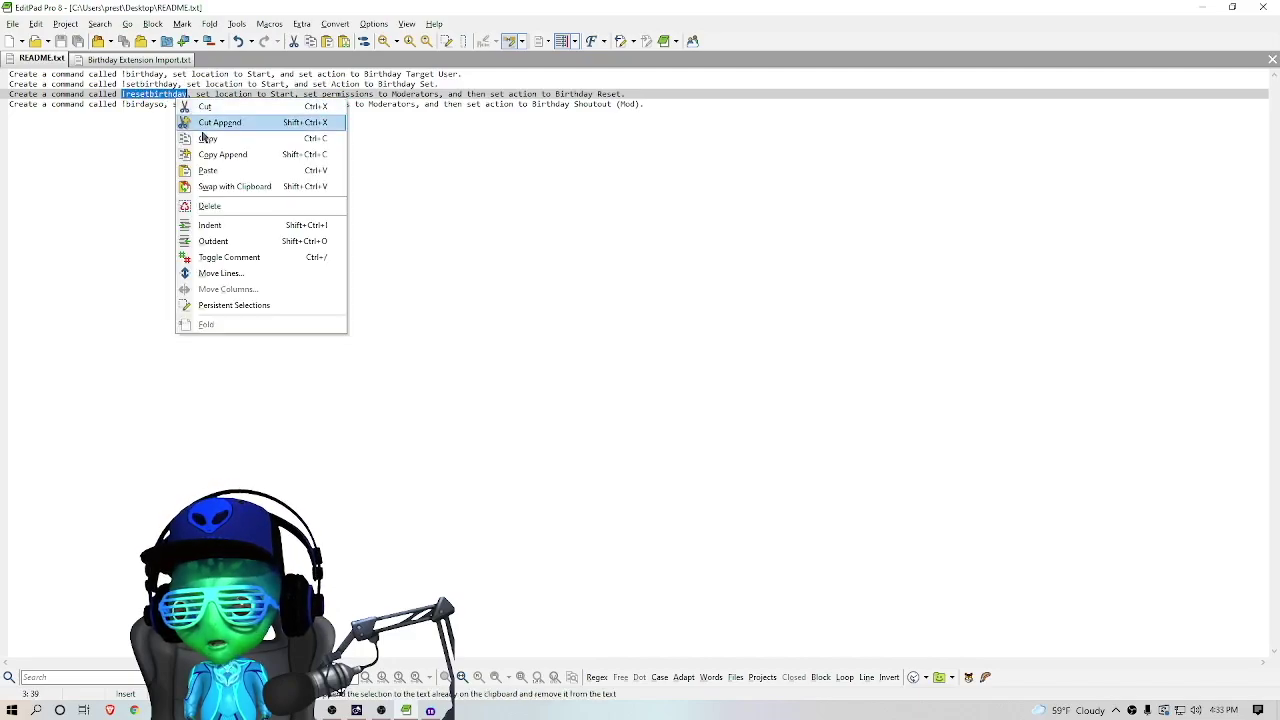
click(229, 147)
click(229, 149)
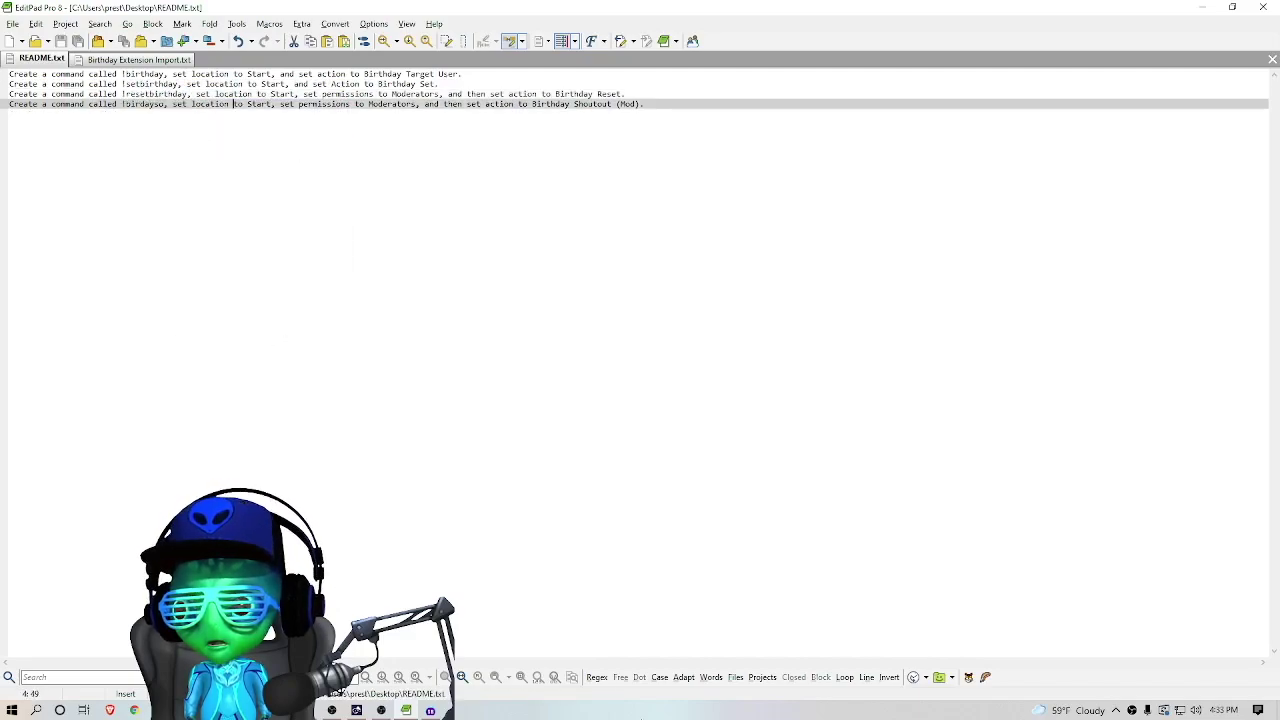
Step: Back in Streamer.bot, start another new ungrouped command and paste !resetbirthday as its command text
click(430, 710)
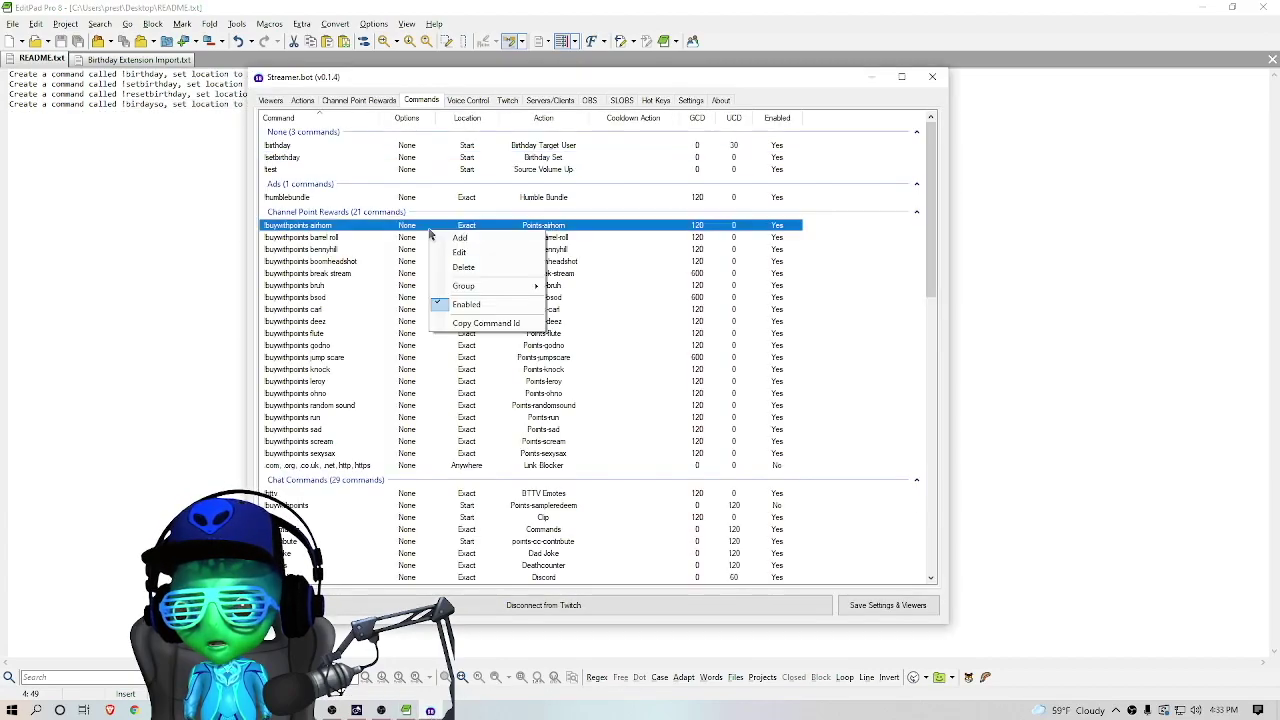
right_click(362, 158)
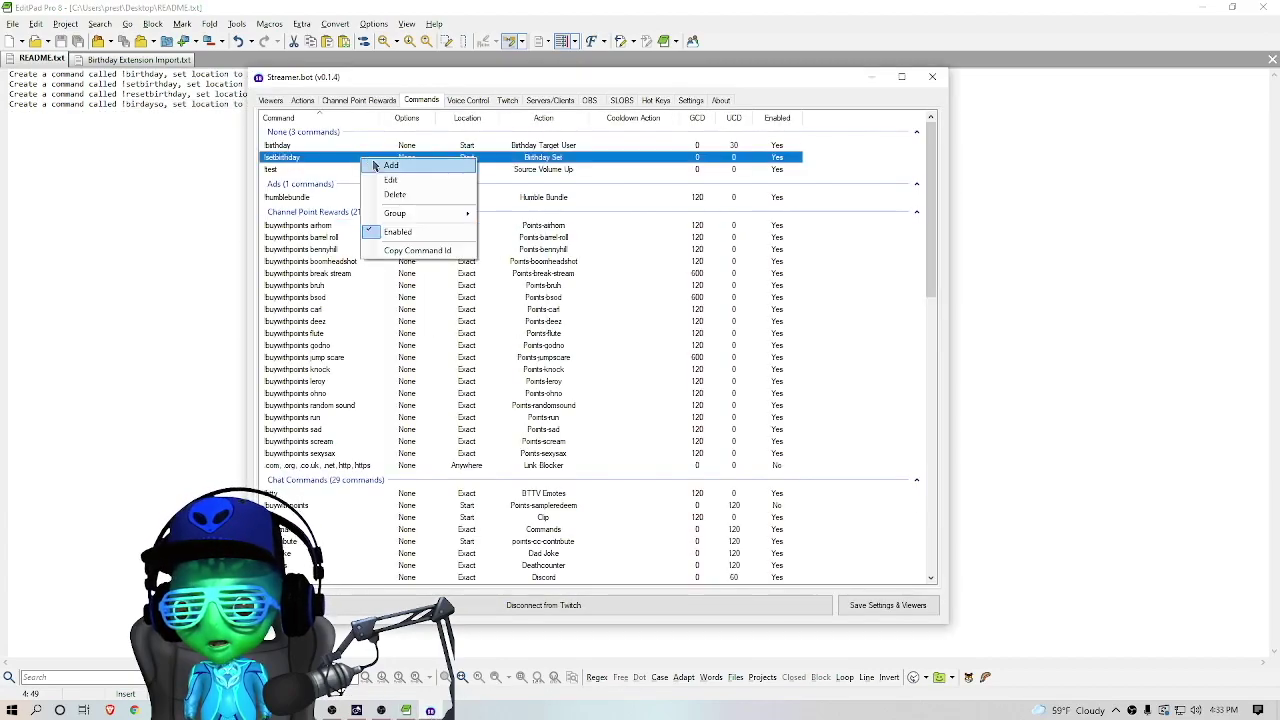
click(390, 165)
click(455, 266)
key(ctrl+v)
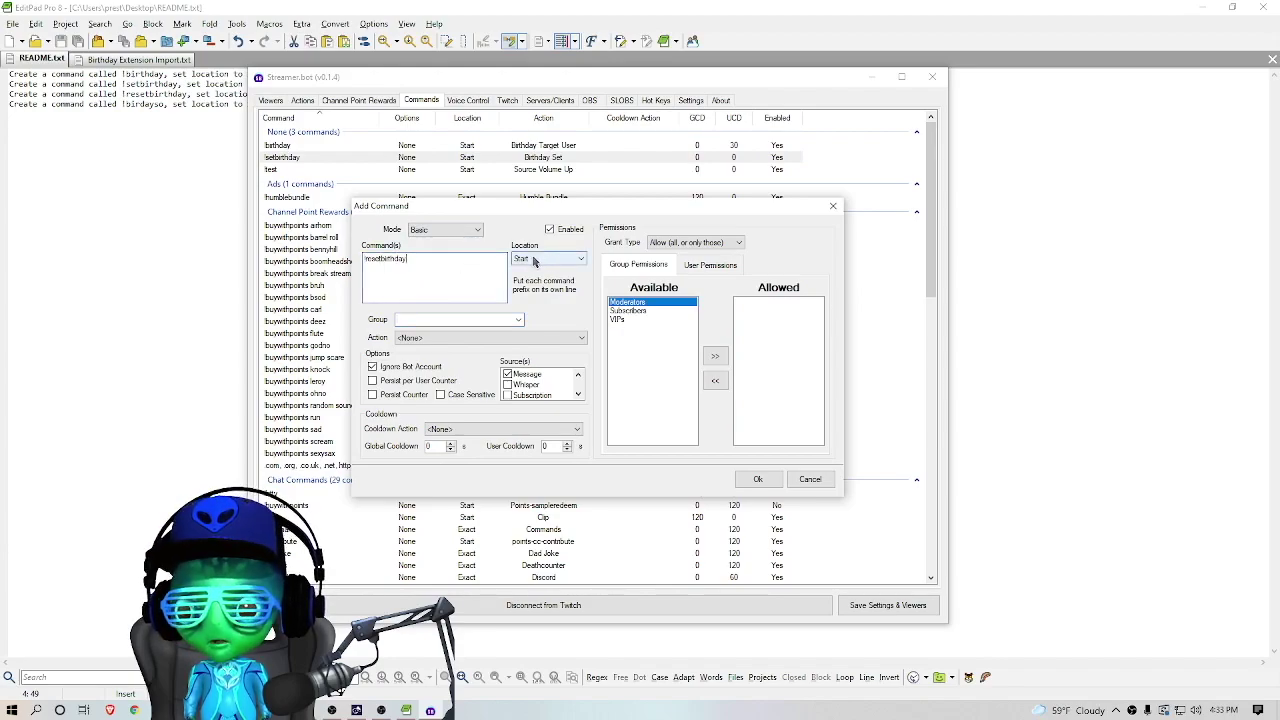
Step: Assign the Birthday Reset action to the !resetbirthday command, allow it for Moderators, and save the command
click(514, 337)
scroll(577, 597, down, 10)
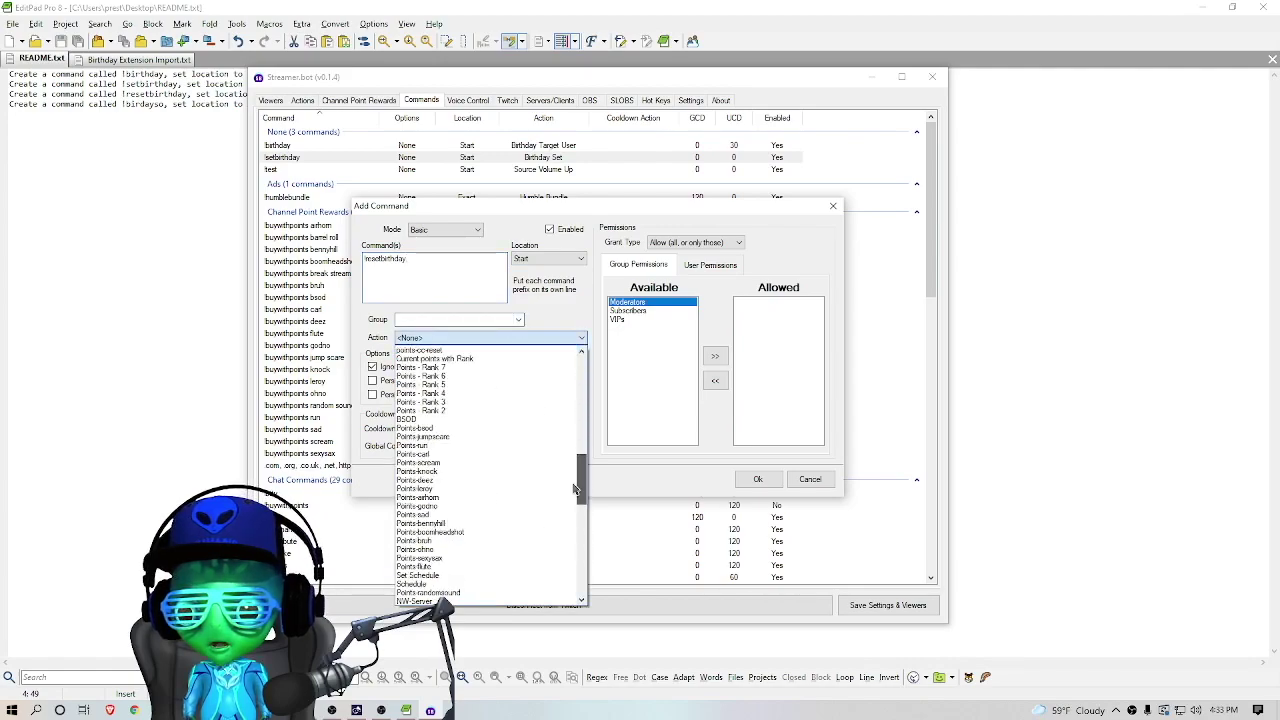
click(452, 593)
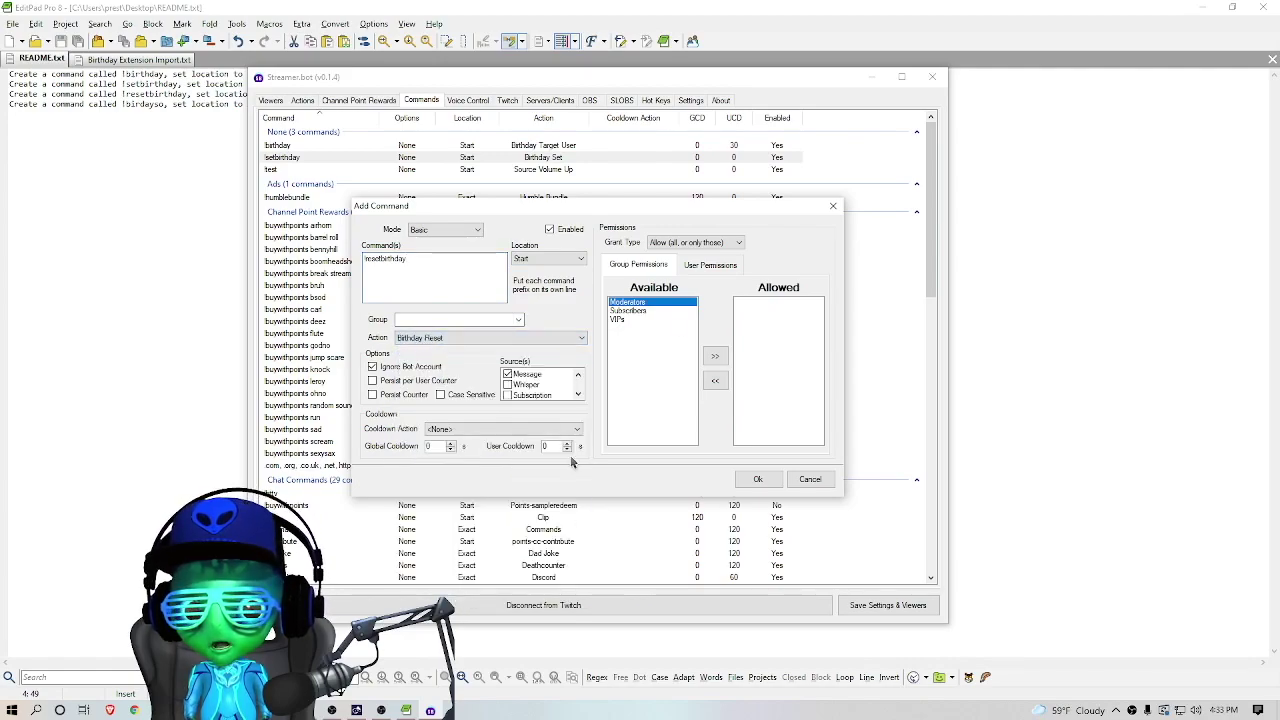
click(716, 357)
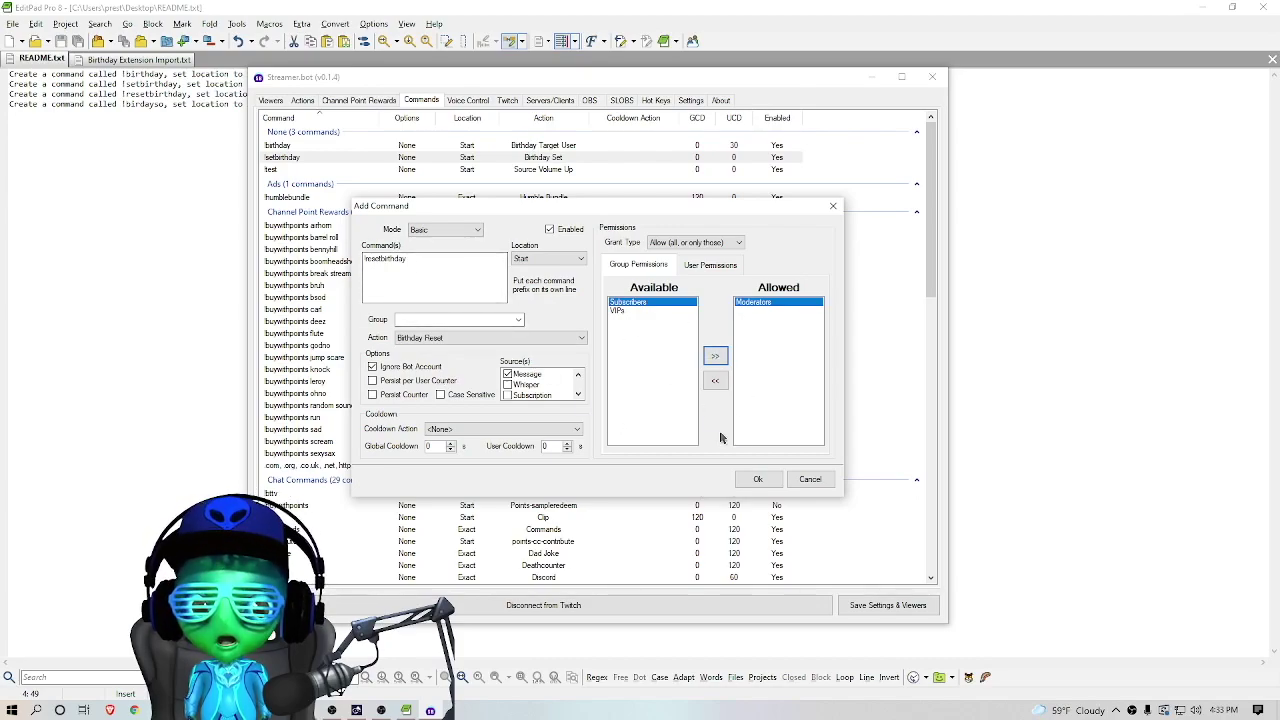
click(757, 480)
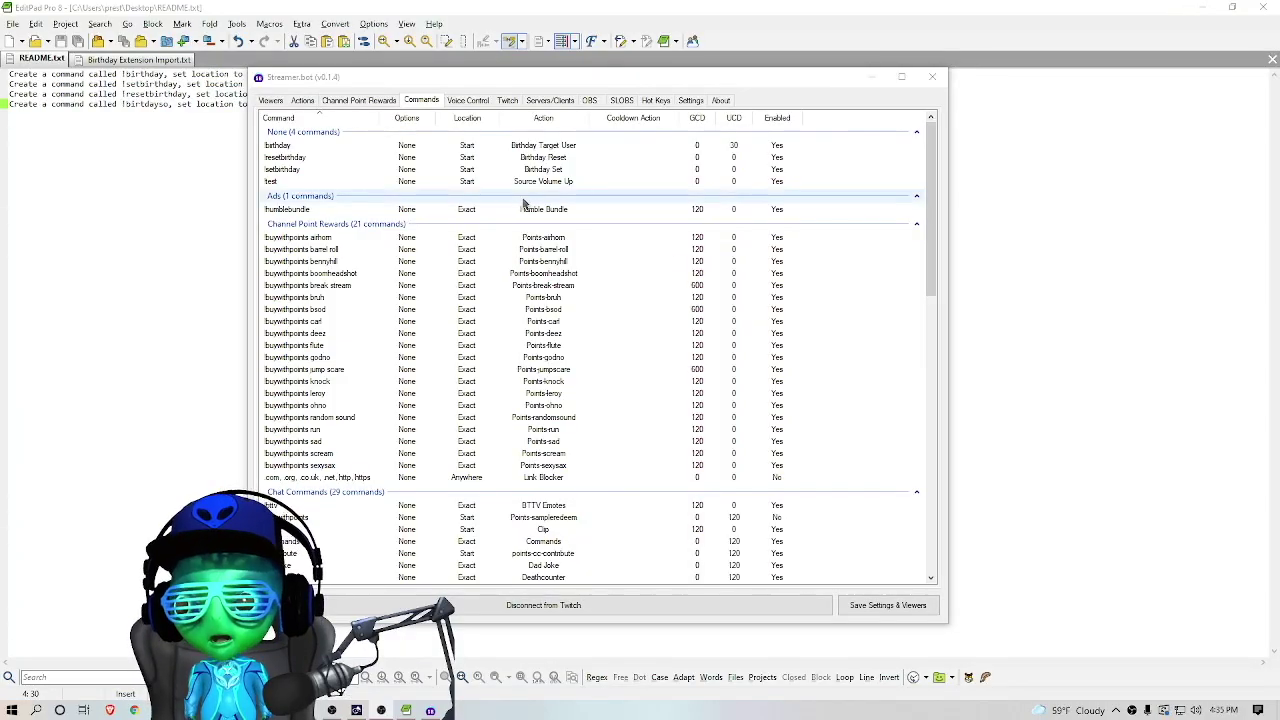
Step: Start another new ungrouped command and enter !birthdayso as its command text
right_click(614, 161)
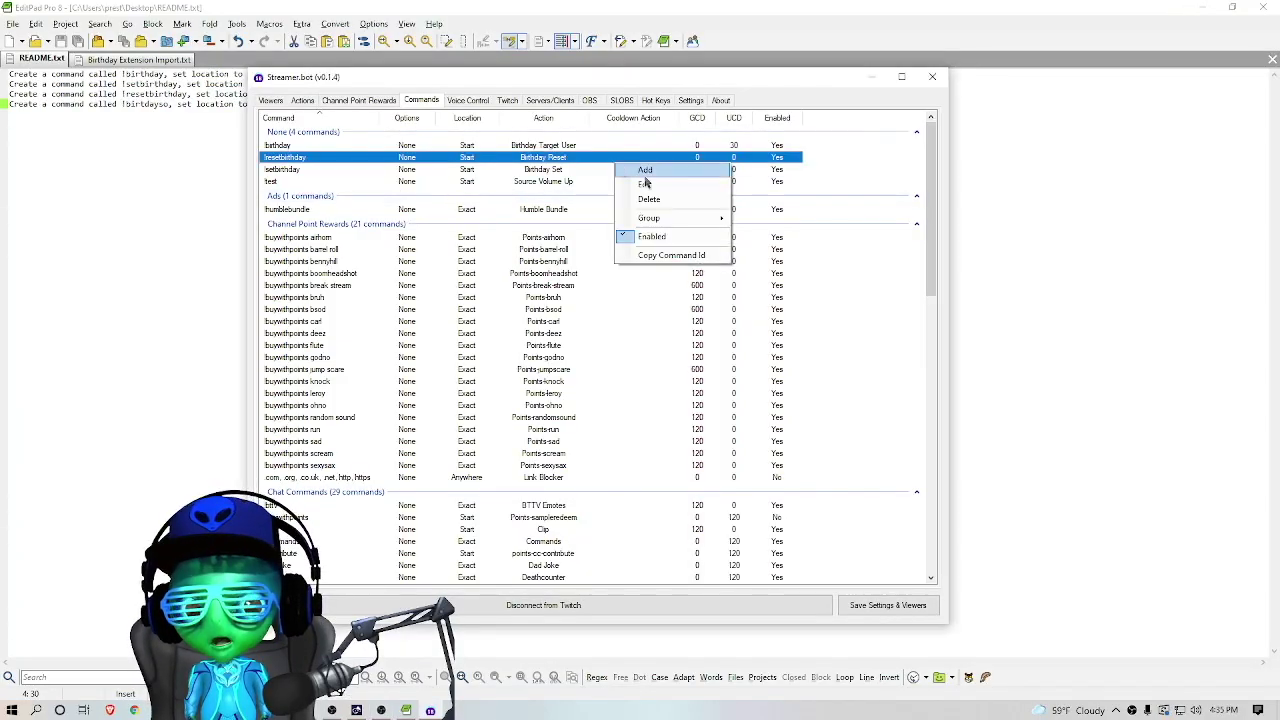
click(659, 176)
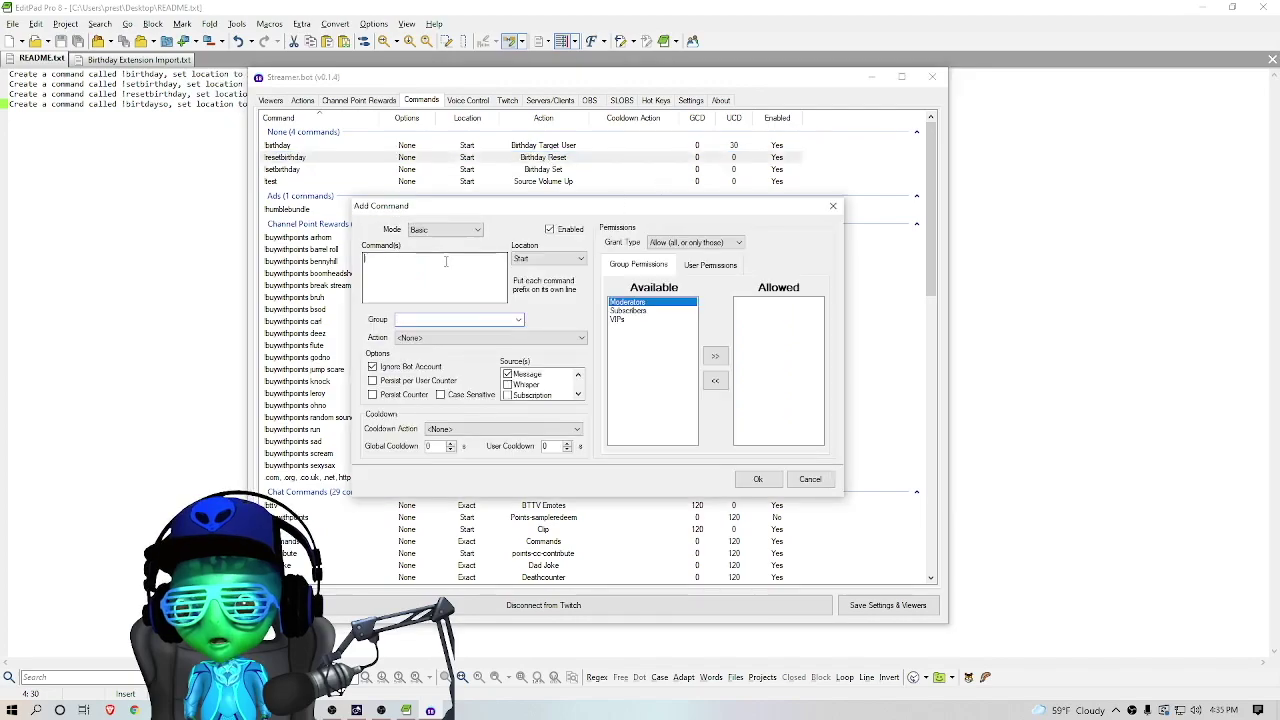
text(!birt)
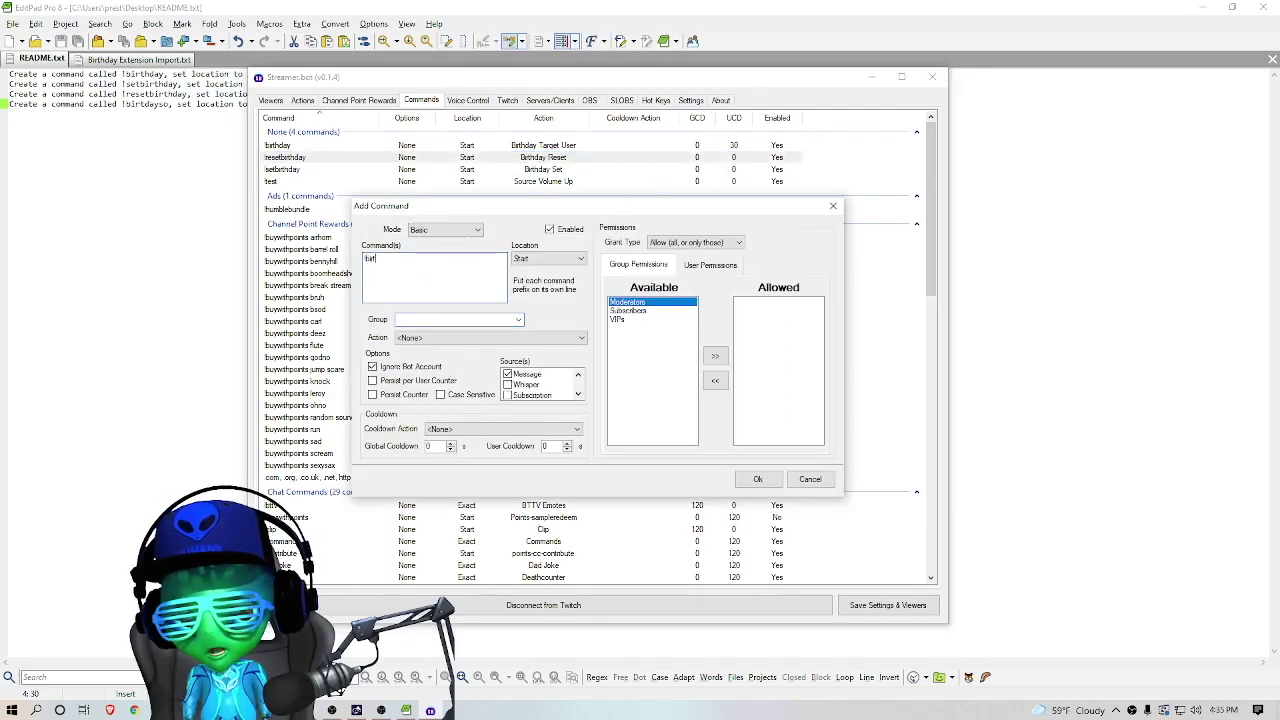
text(hdays)
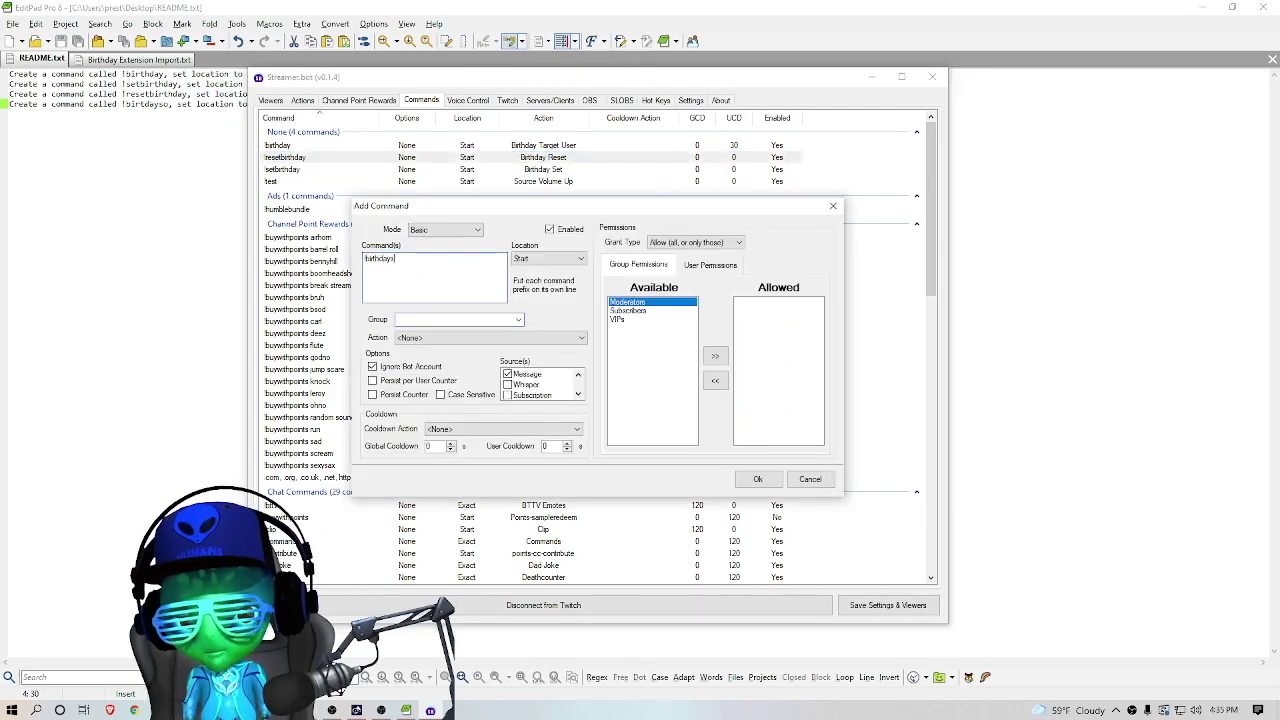
text(o)
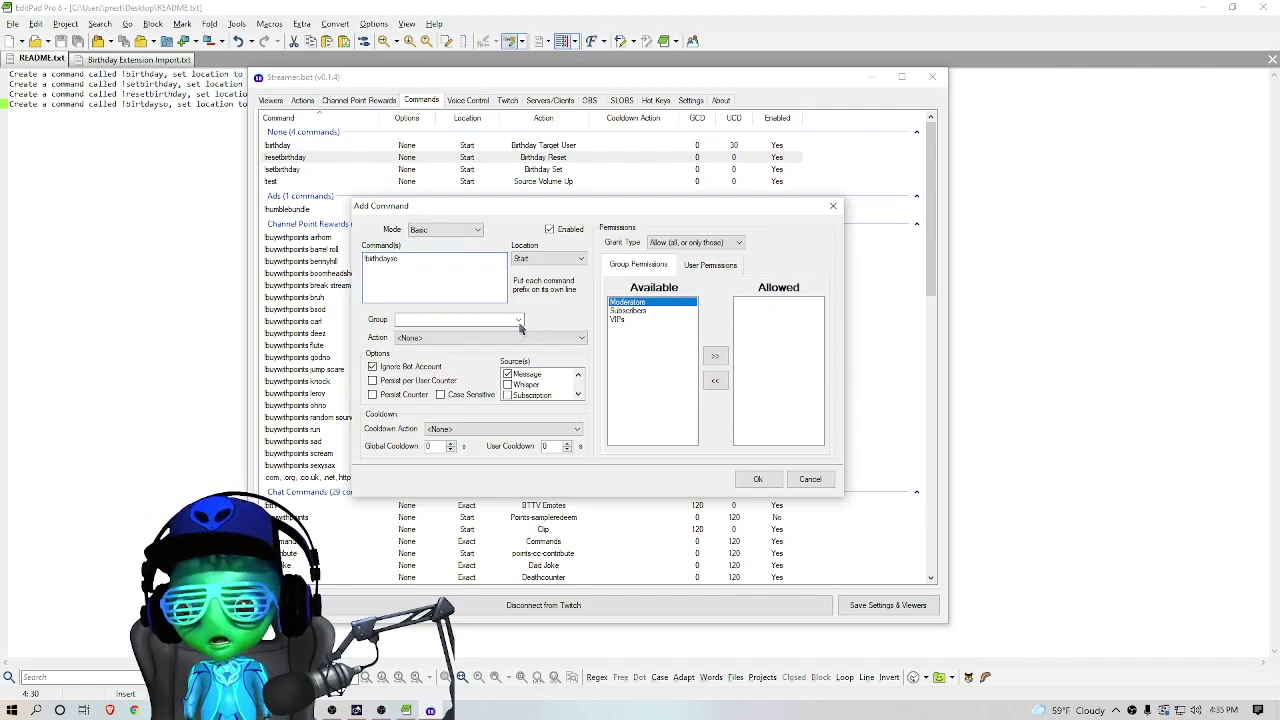
Step: Assign the Birthday Shoutout (Mod) action to !birthdayso, allow it for Moderators, and save the command and the bot settings
click(525, 338)
scroll(575, 381, down, 10)
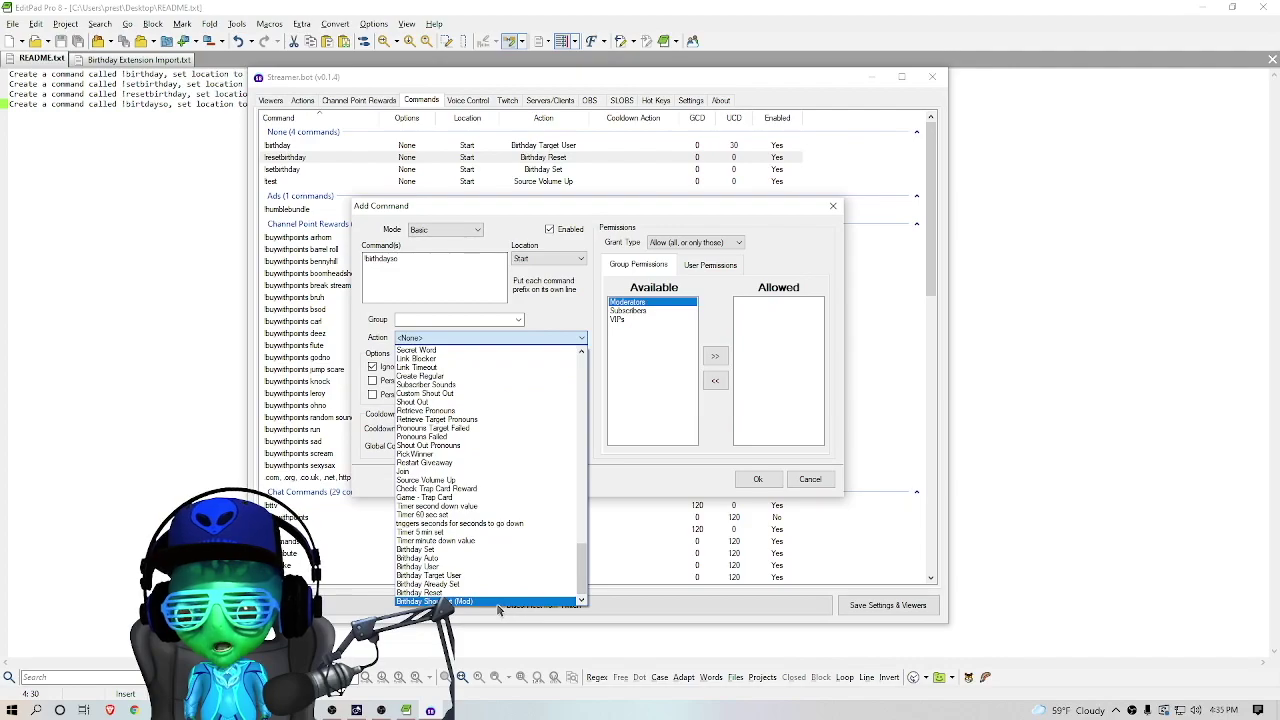
click(493, 602)
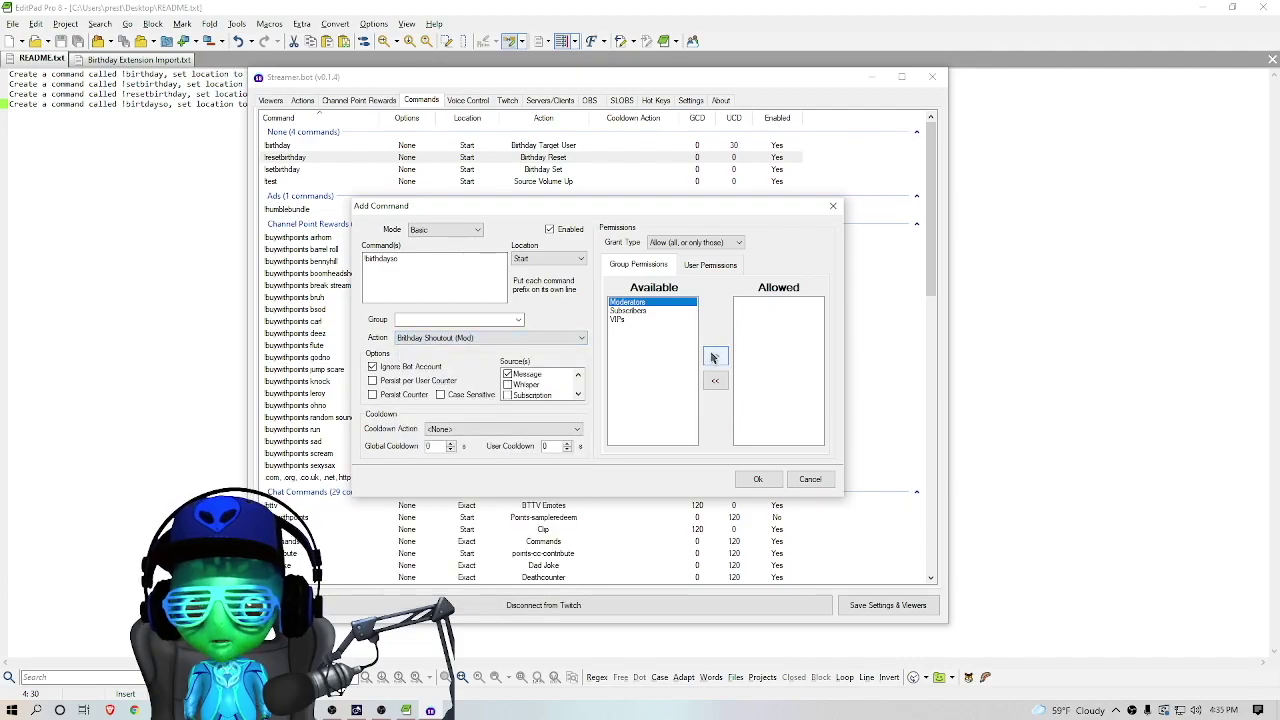
click(713, 357)
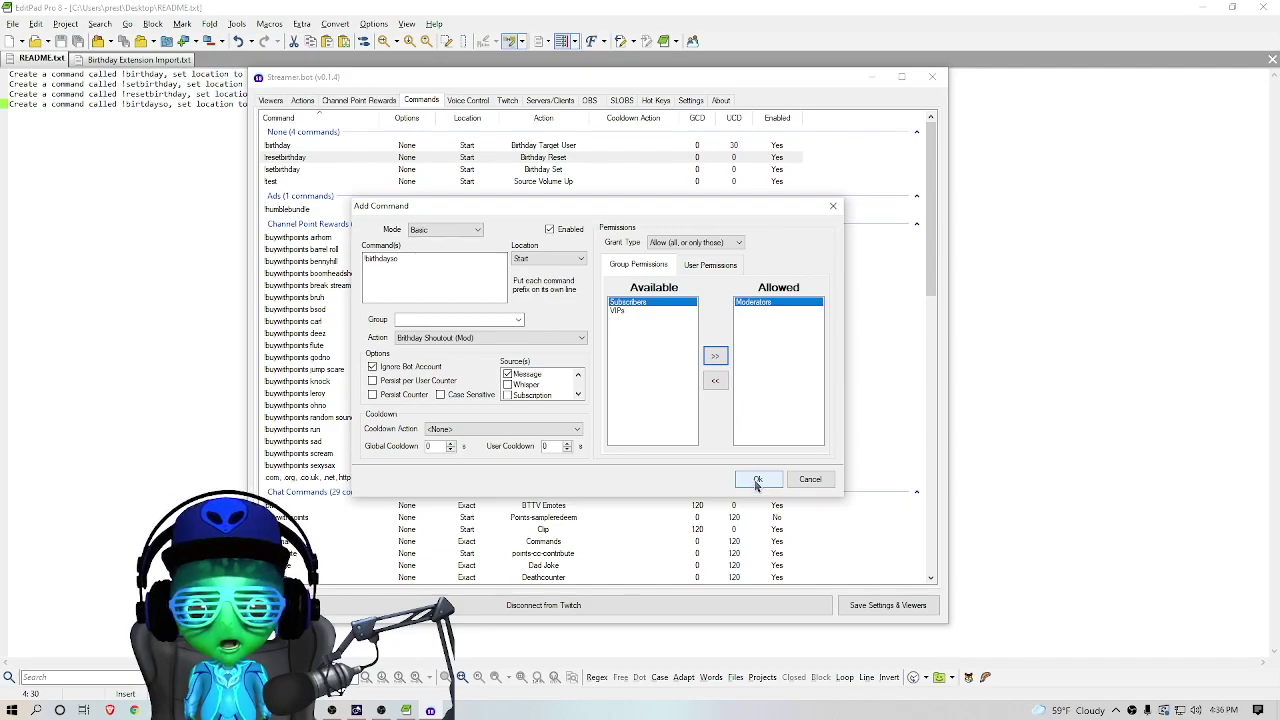
click(758, 482)
click(924, 606)
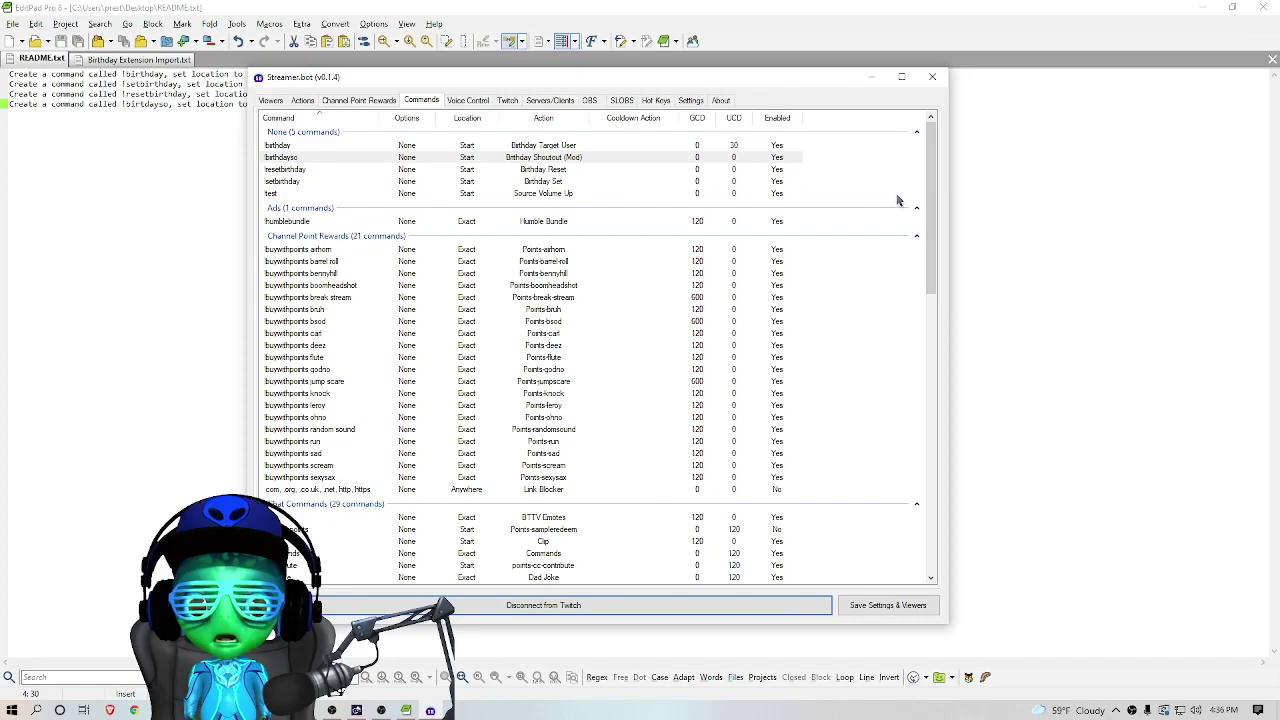
Step: Close EditPad, minimize Streamer.bot, and switch to OBS Studio
click(880, 6)
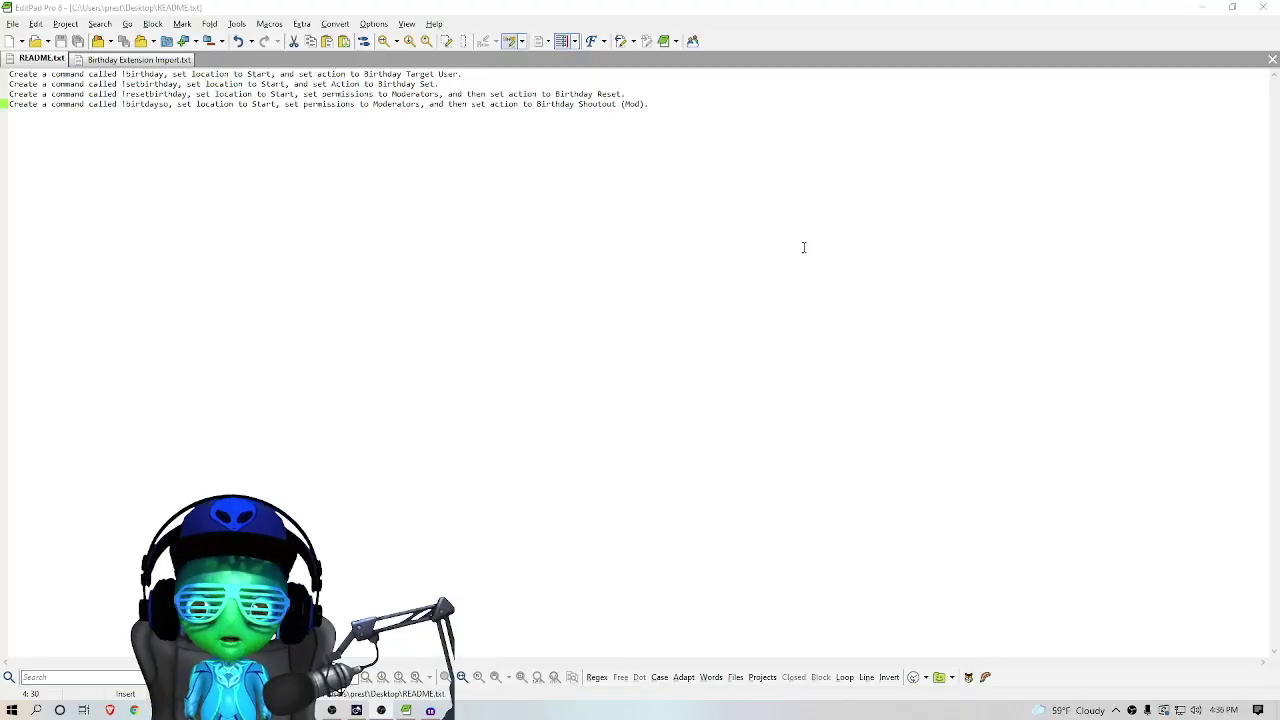
click(1260, 8)
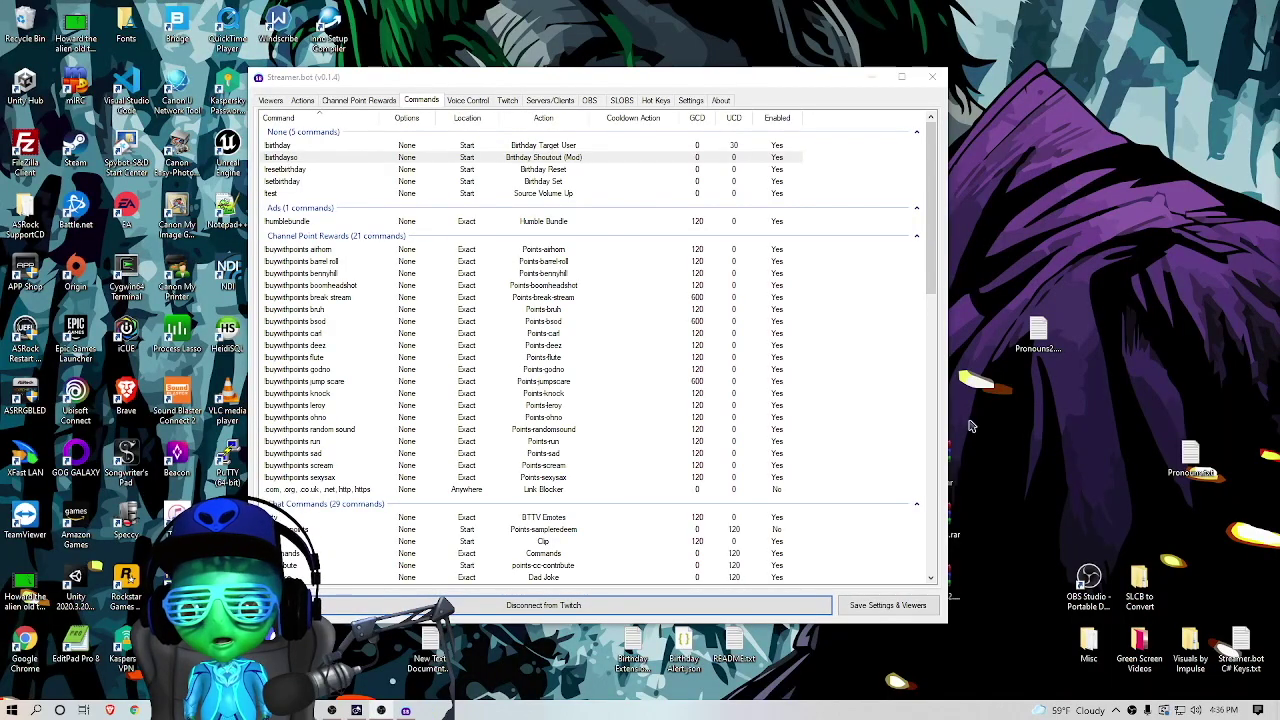
click(874, 80)
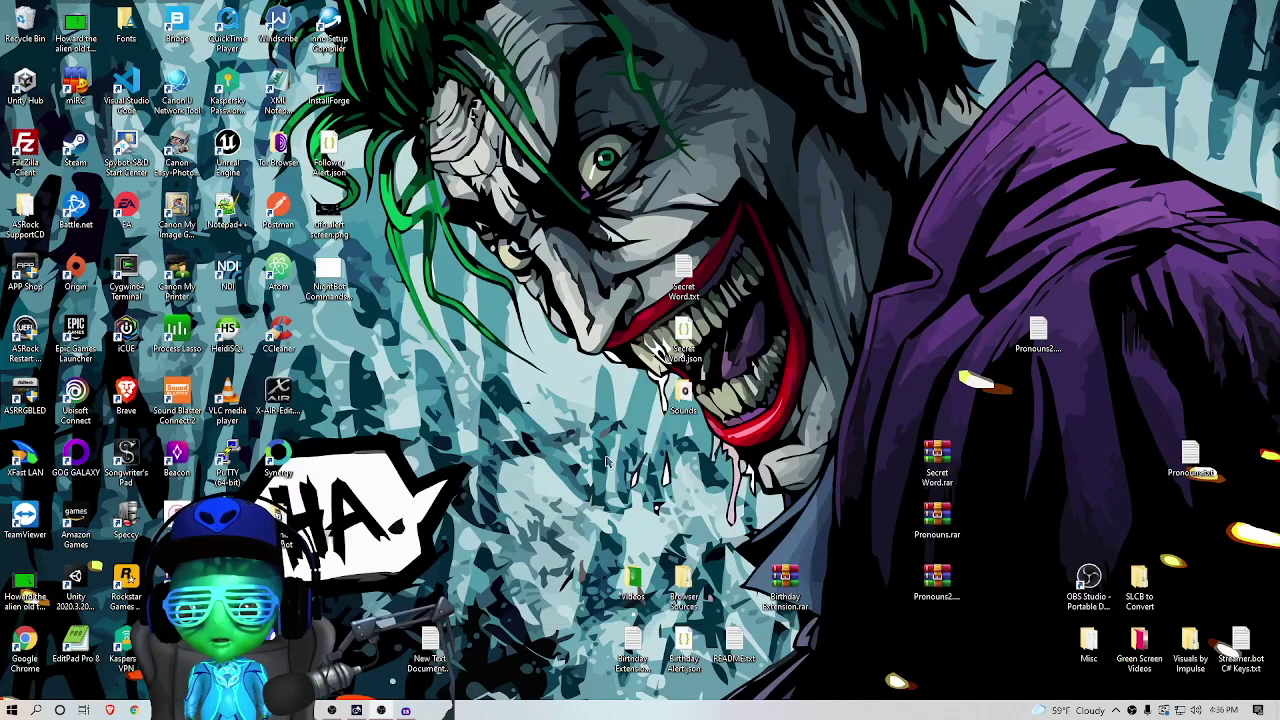
click(334, 710)
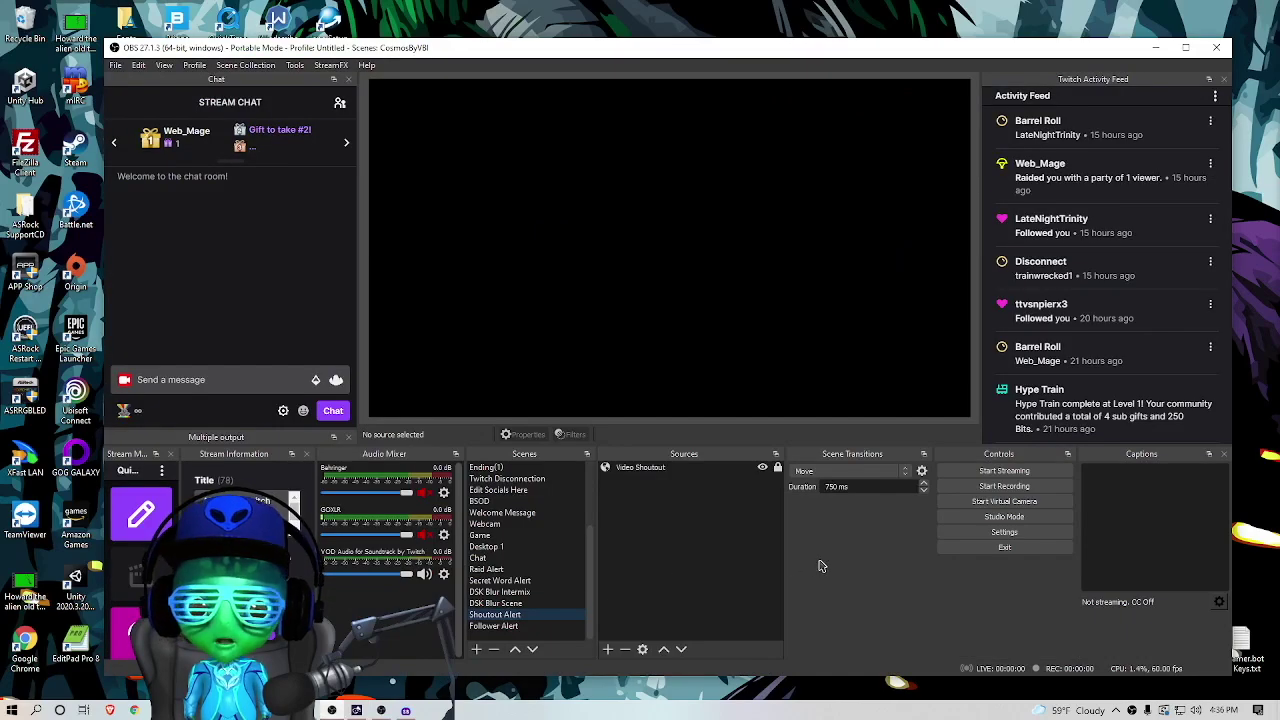
Step: Load the scene file Birthday Alert.json from the Desktop with Source Copy's Load Scene command
click(295, 66)
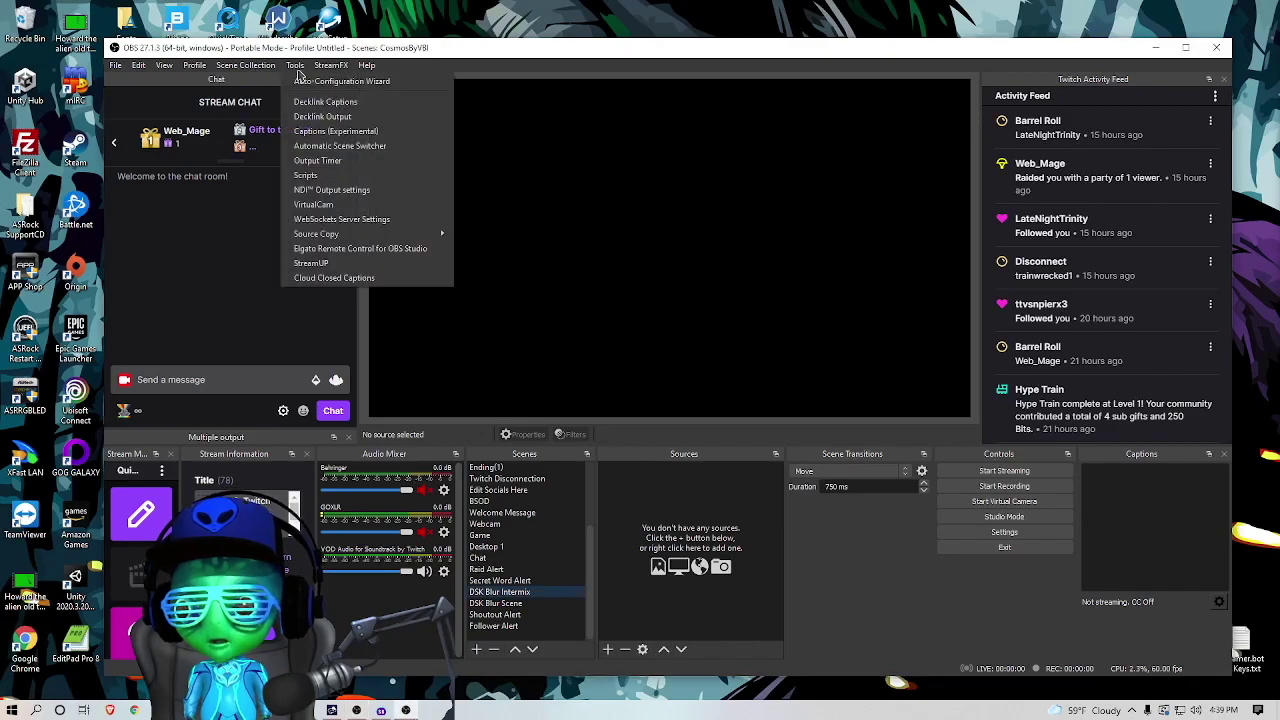
mouse_move(380, 234)
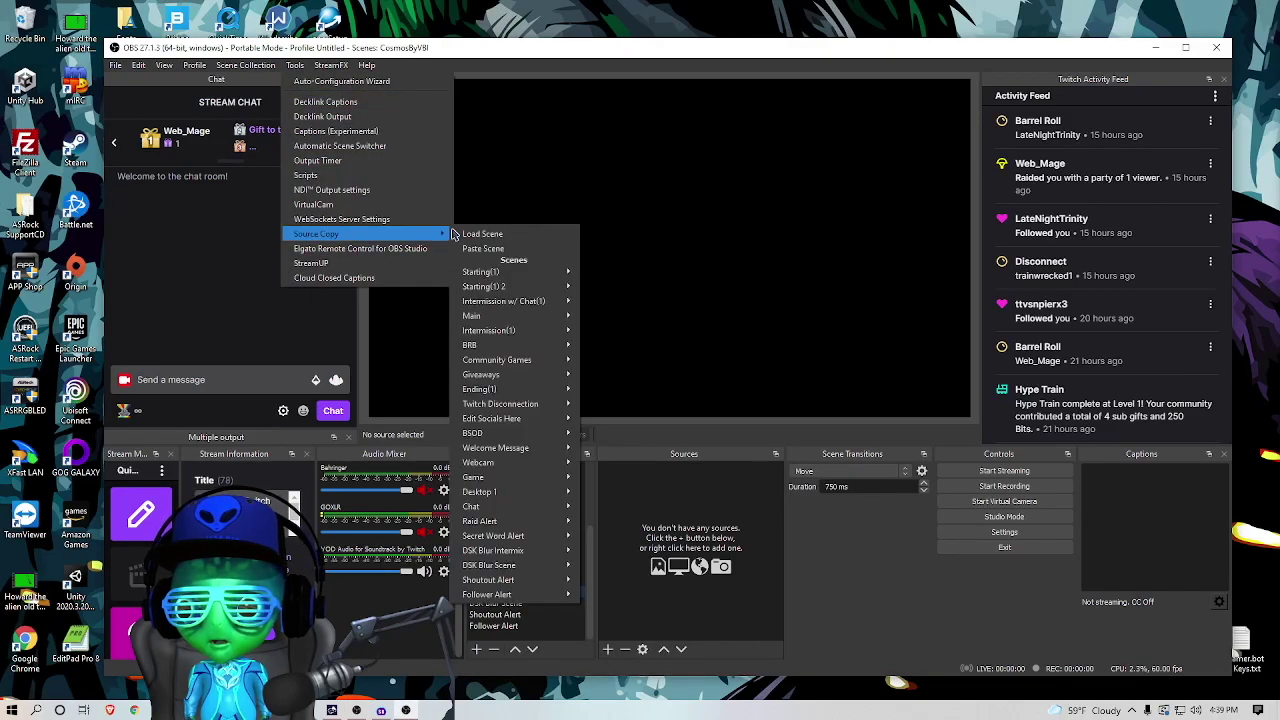
click(473, 236)
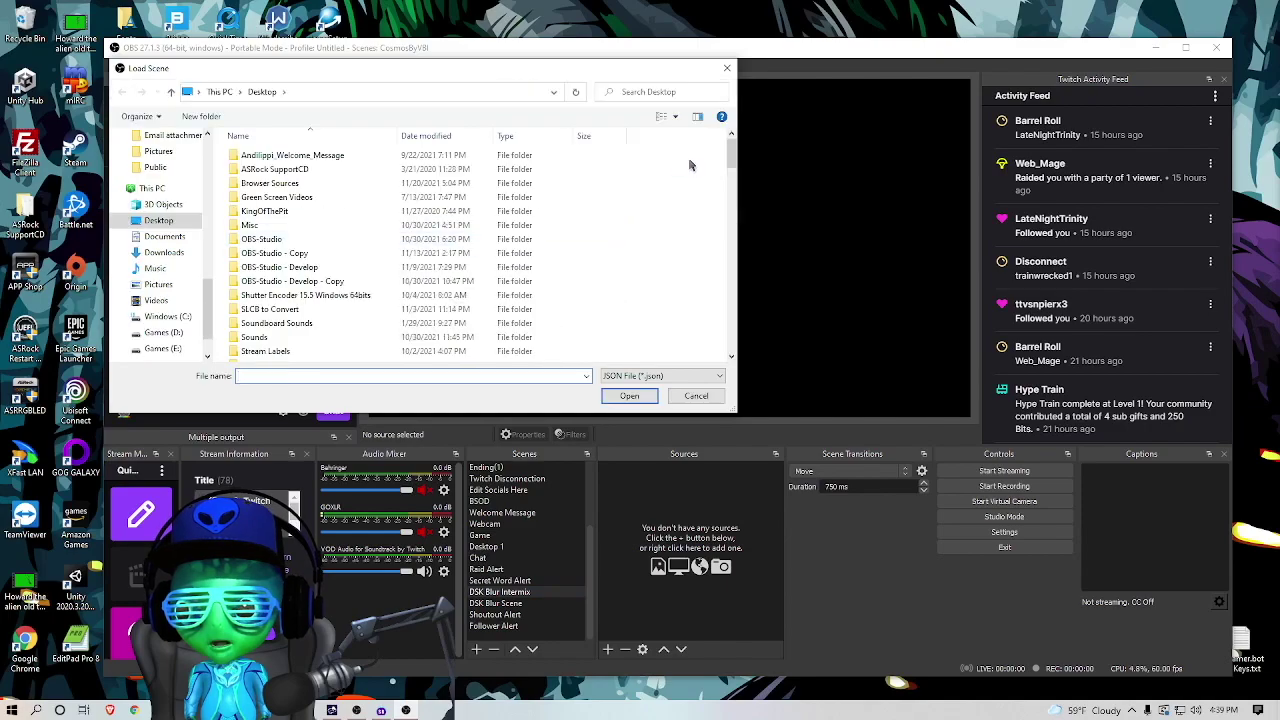
scroll(716, 225, down, 5)
scroll(716, 225, down, 5)
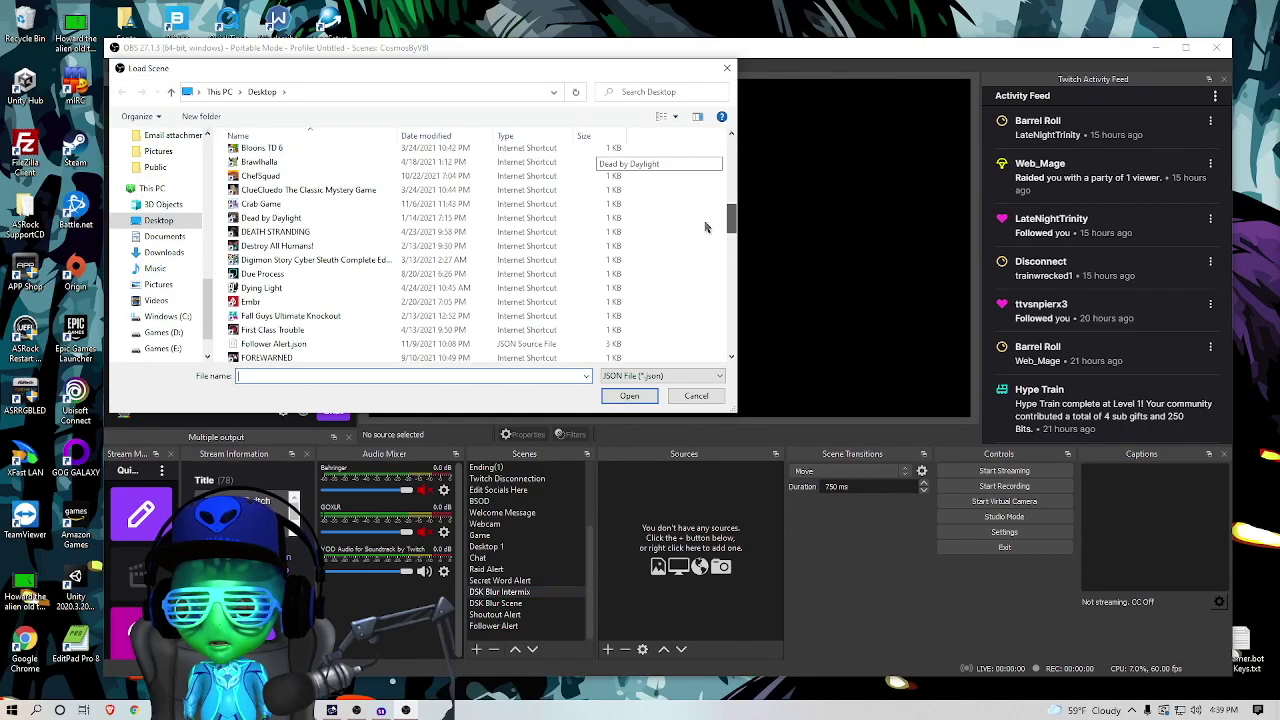
scroll(706, 205, up, 3)
click(314, 277)
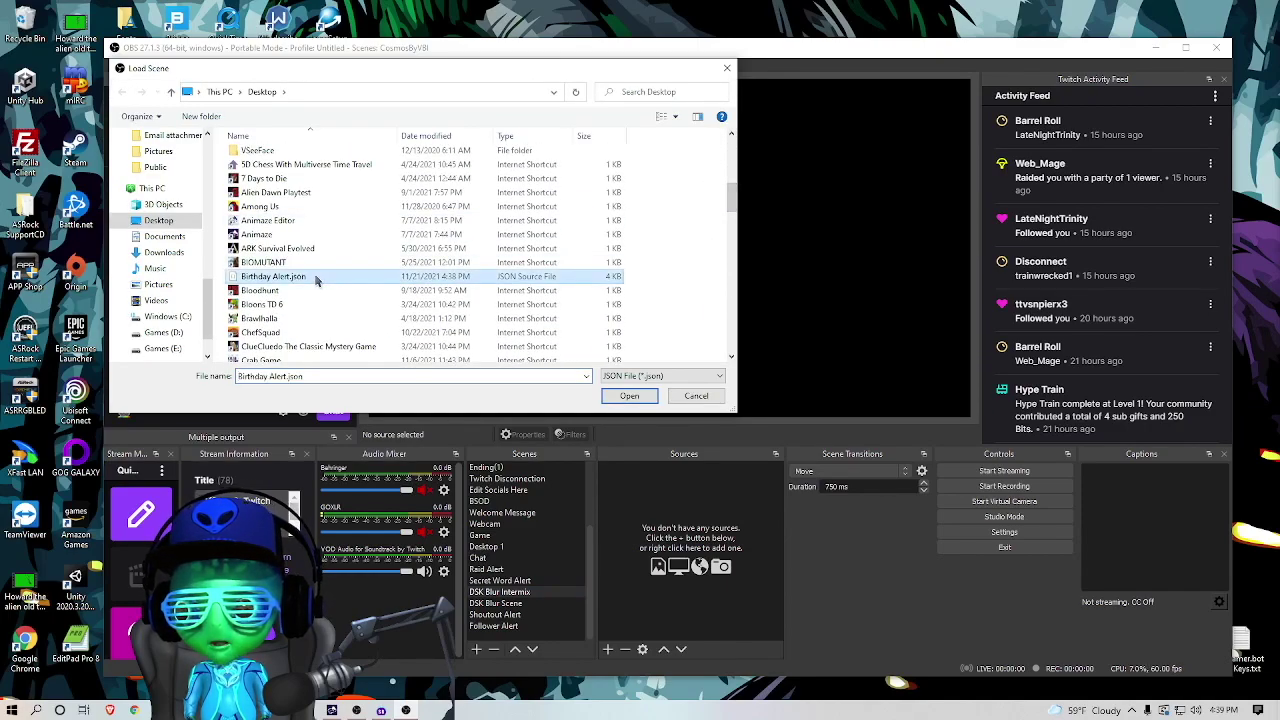
click(626, 397)
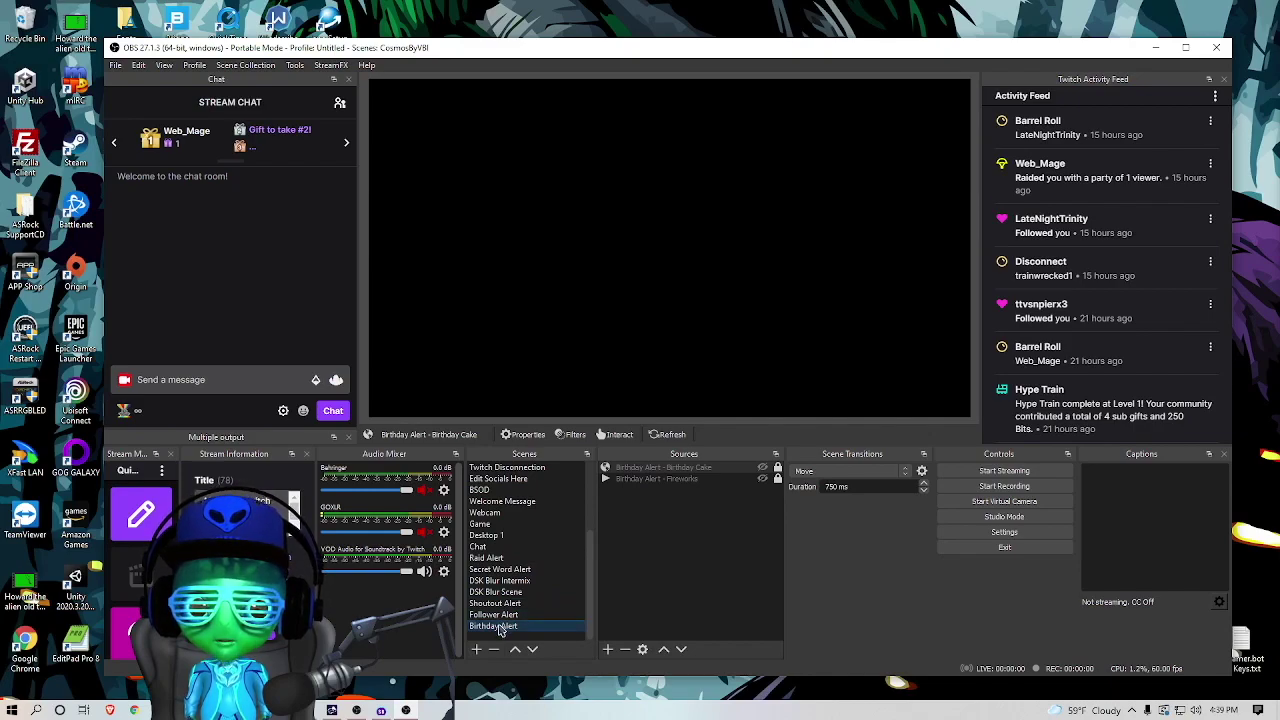
Step: Maximize OBS and review the properties of the Birthday Cake and Fireworks sources in the Birthday Alert scene
click(639, 518)
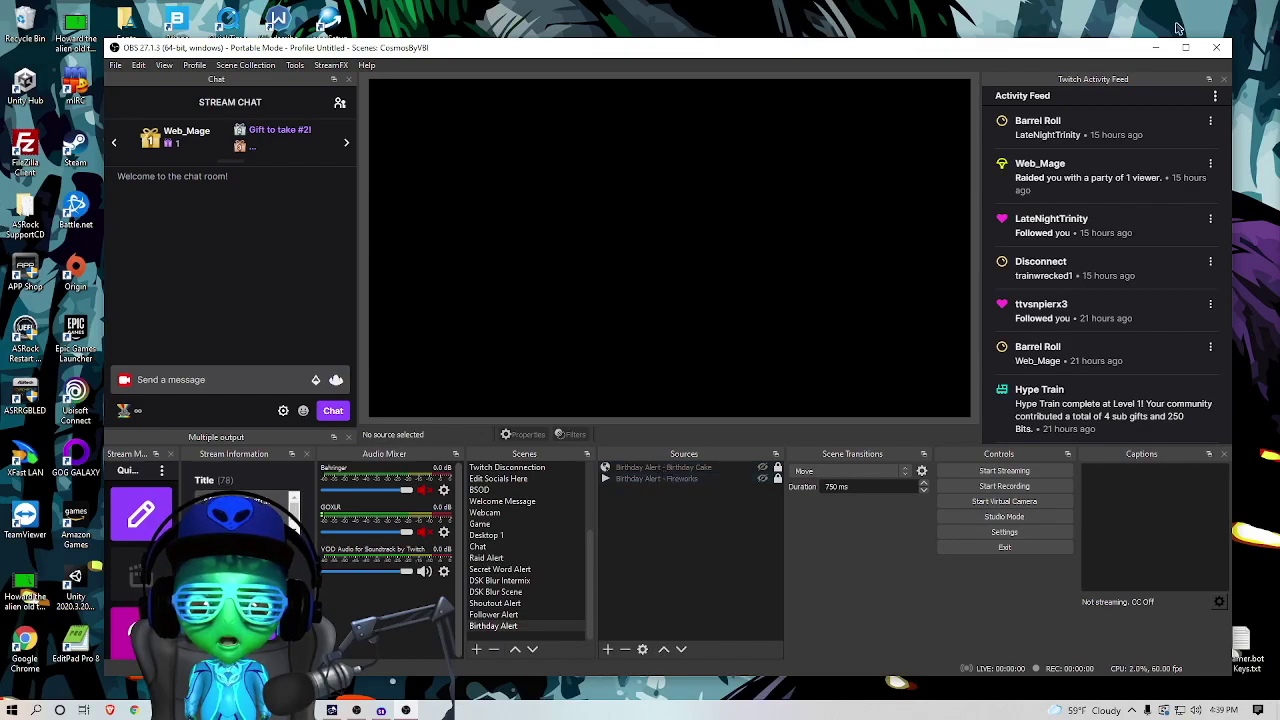
click(1185, 47)
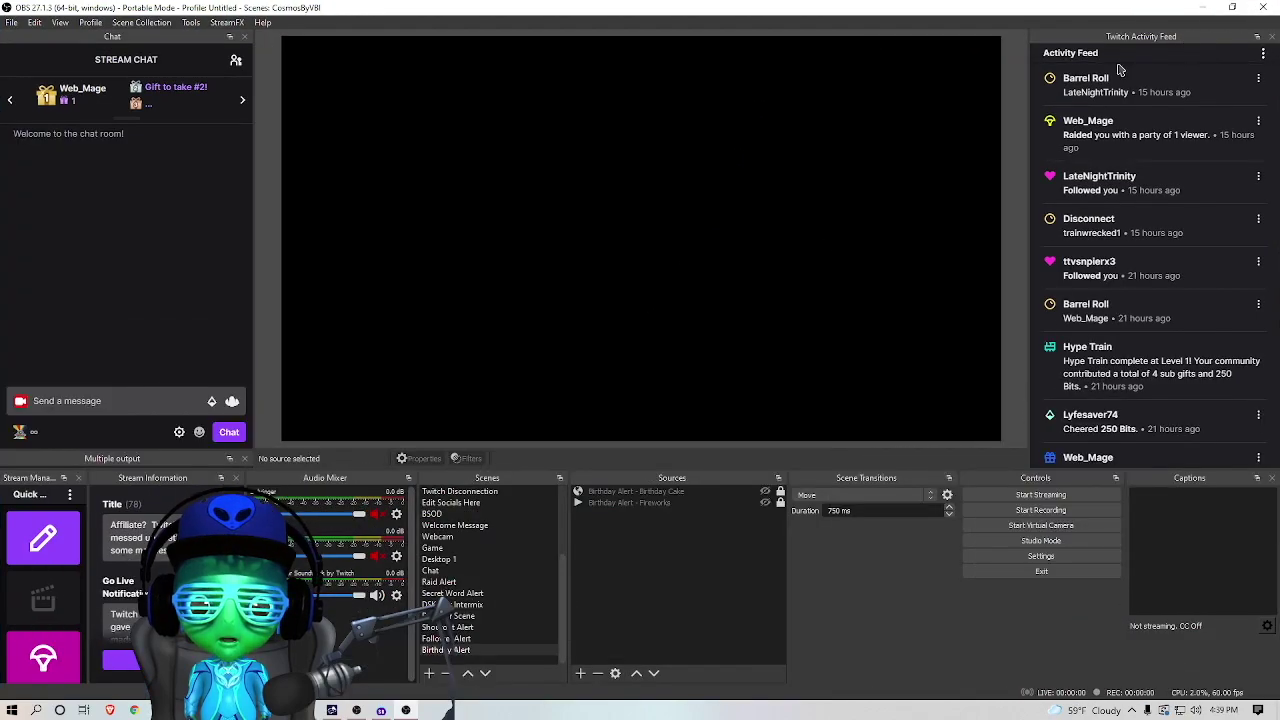
click(662, 494)
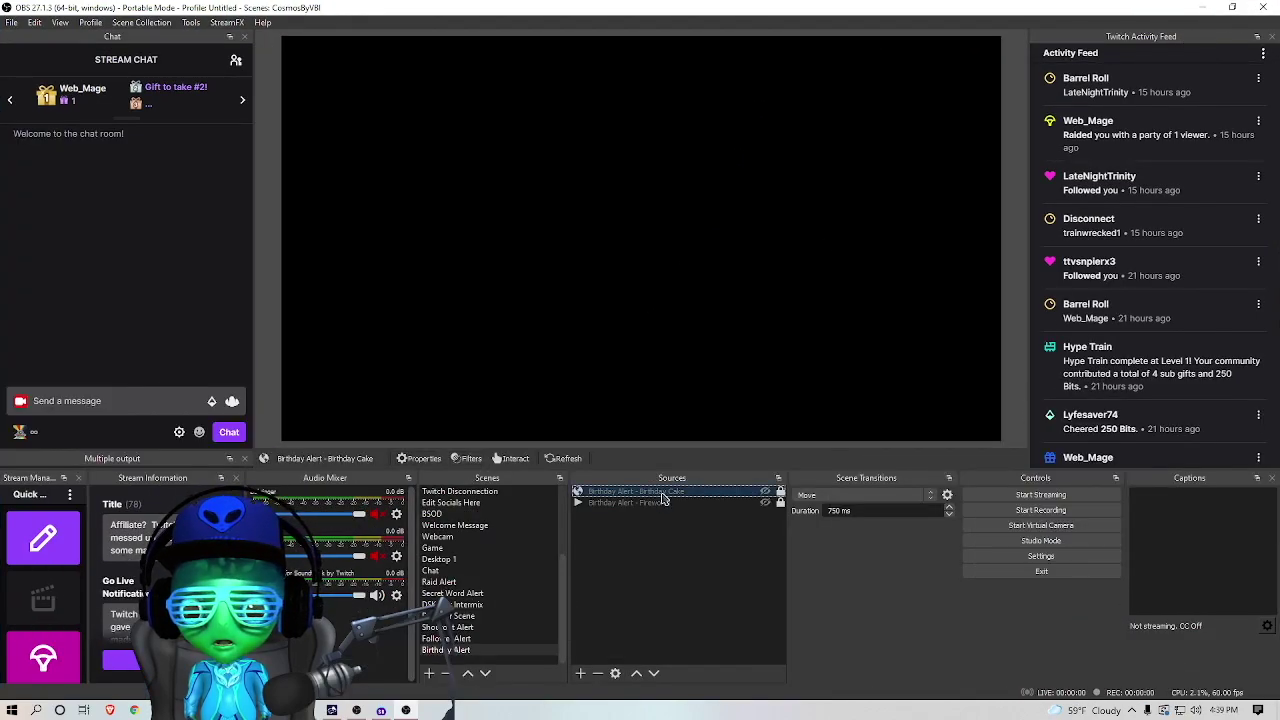
double_click(730, 493)
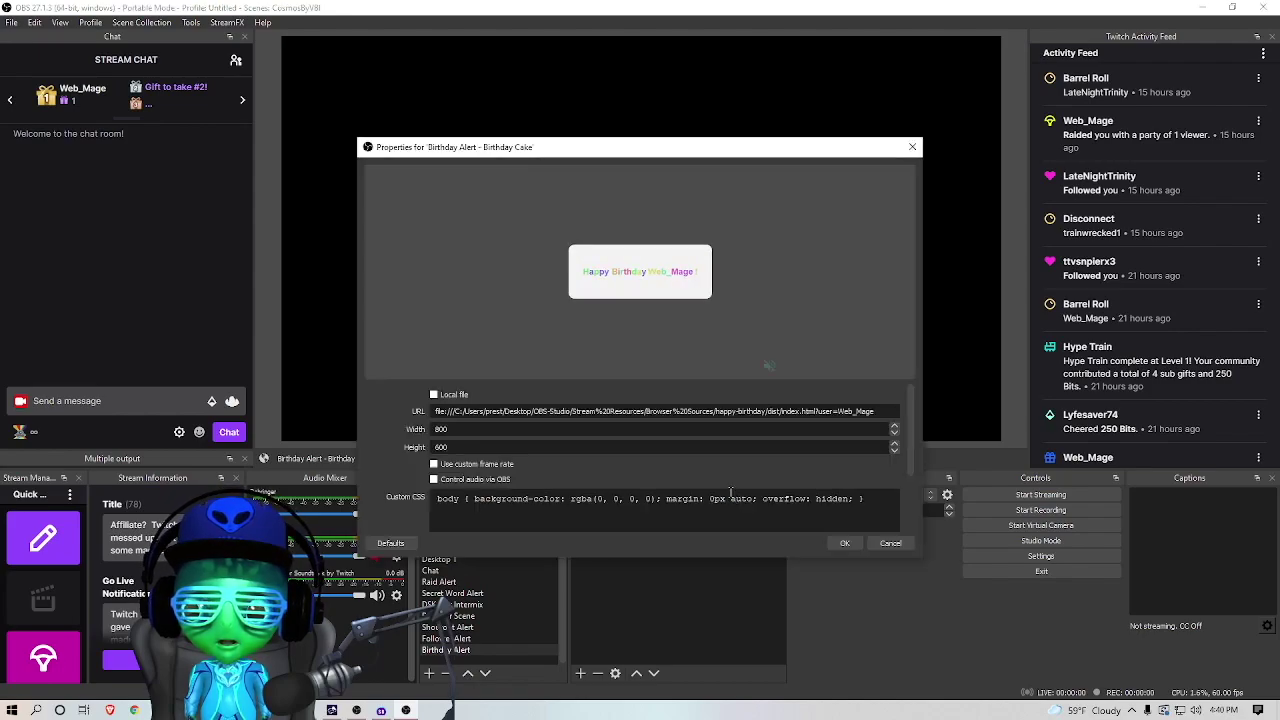
click(889, 543)
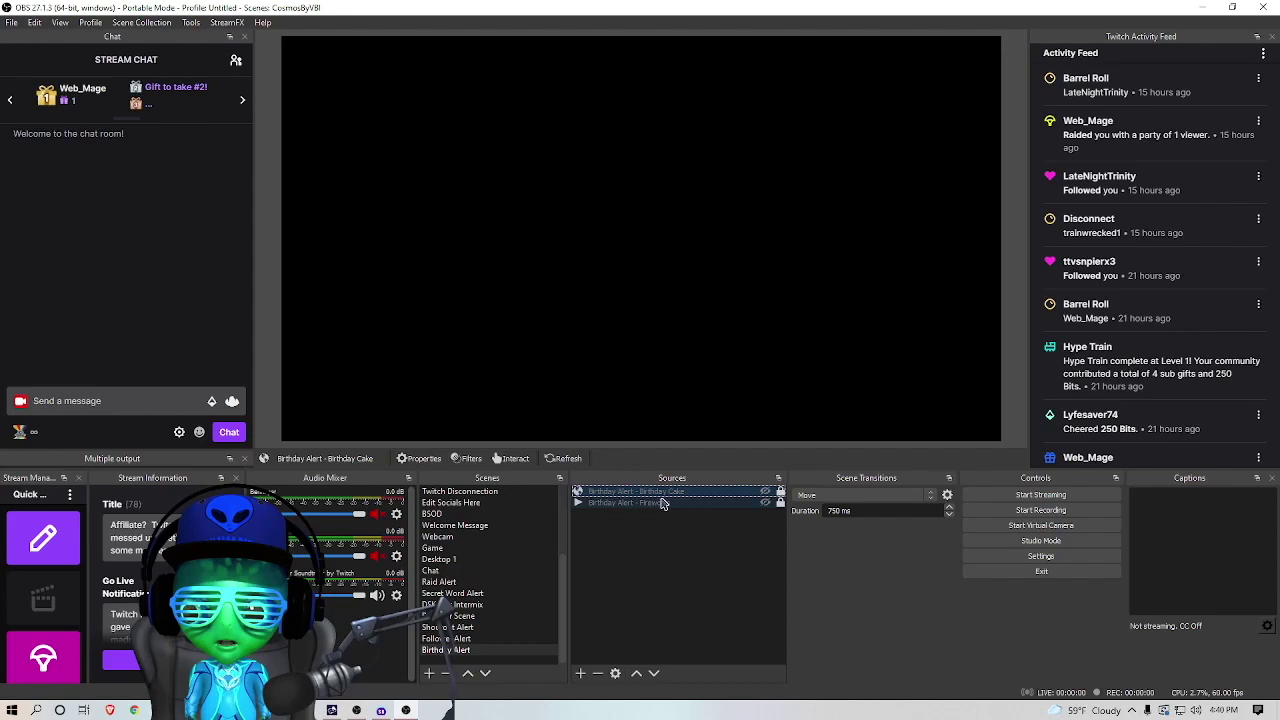
double_click(662, 503)
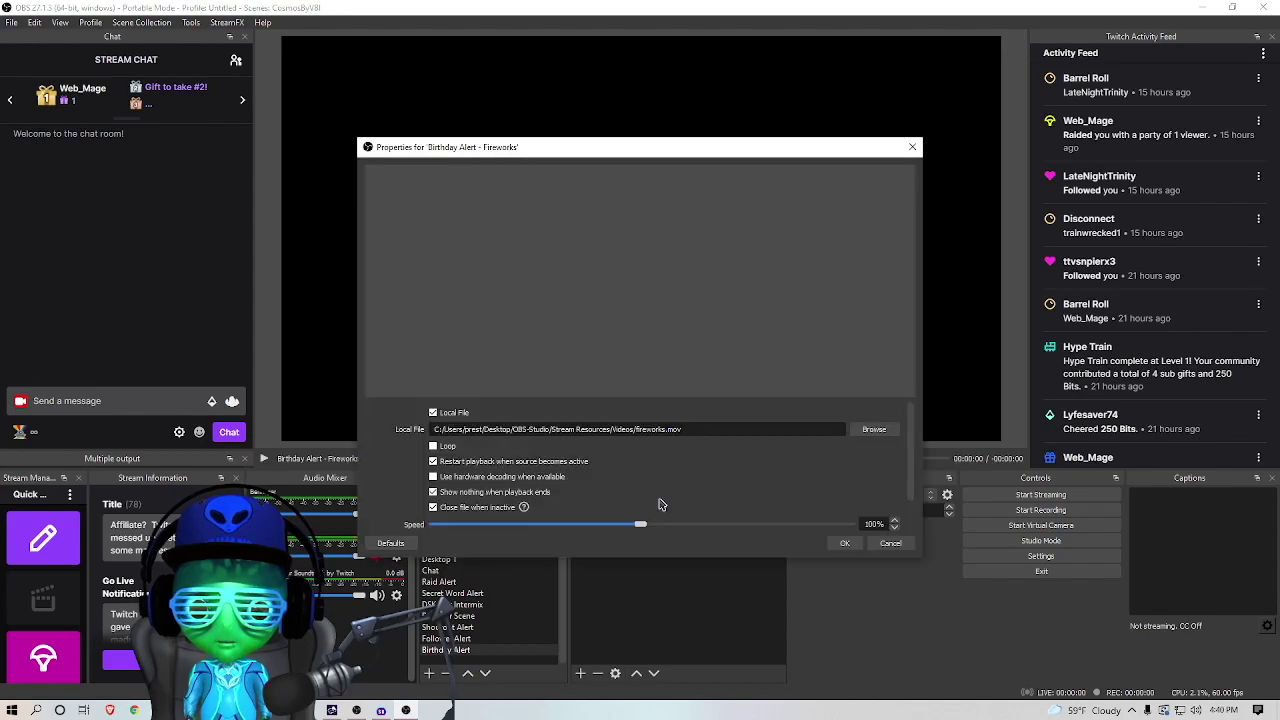
click(845, 543)
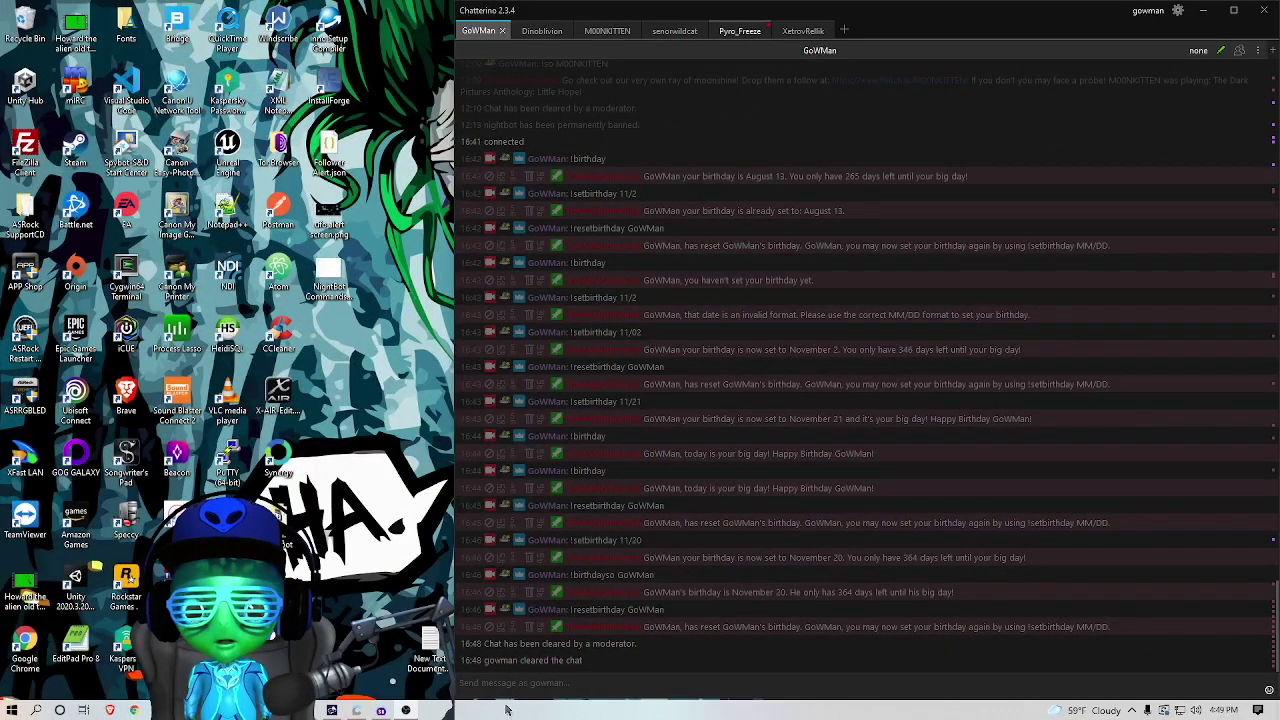
Step: In Chatterino, send !birthday in the channel chat to test the command
click(783, 618)
text(!birthday)
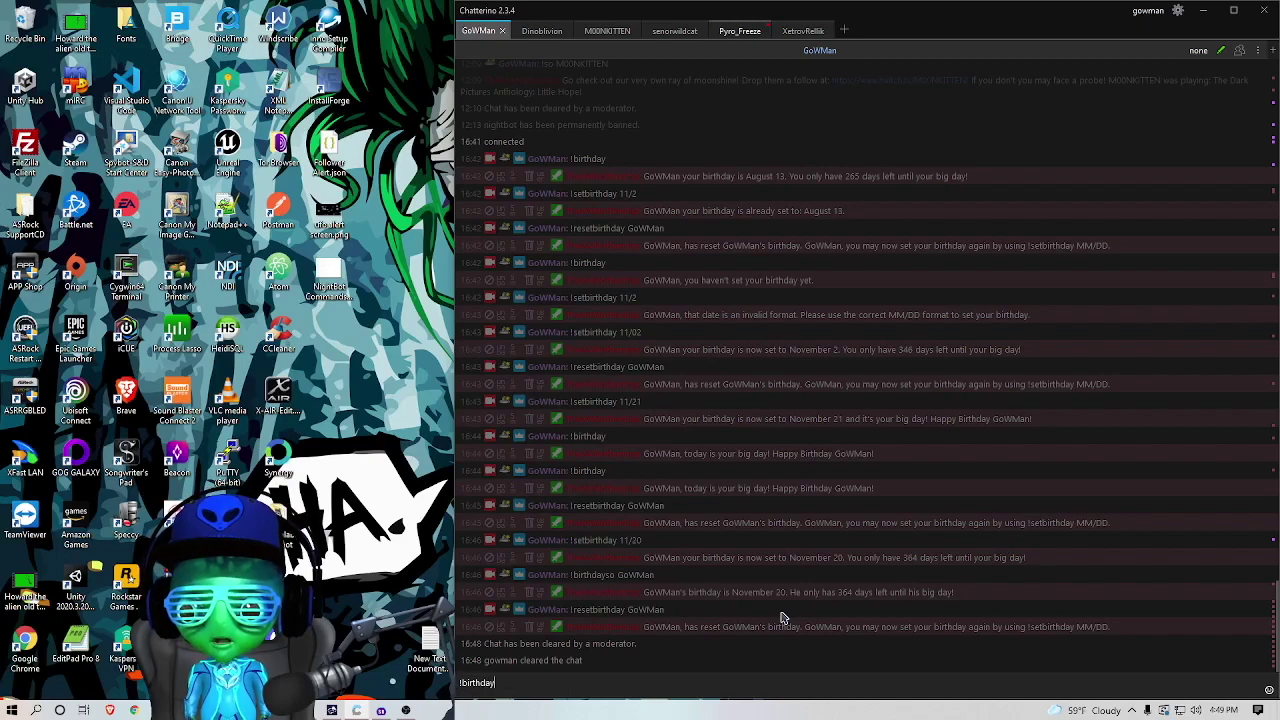
key(Return)
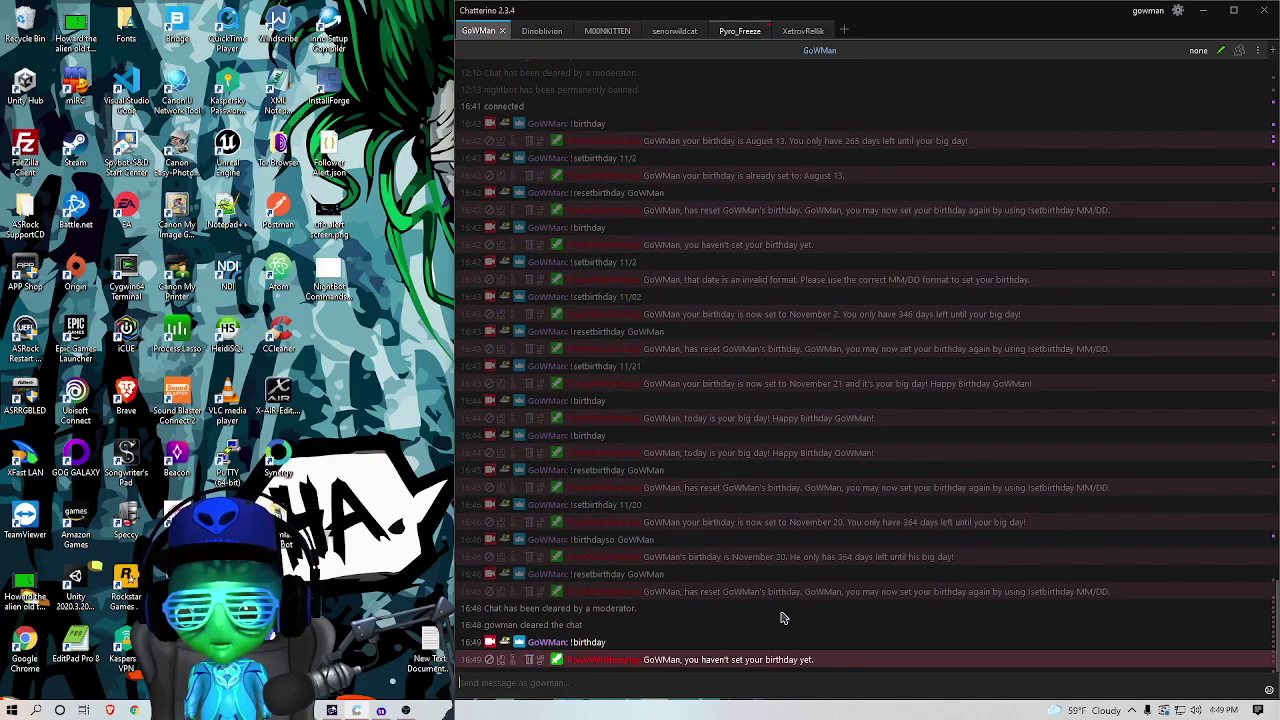
Step: Send !setbirthday in the channel chat with a November date that has a single-digit day to test the format check
key(Up)
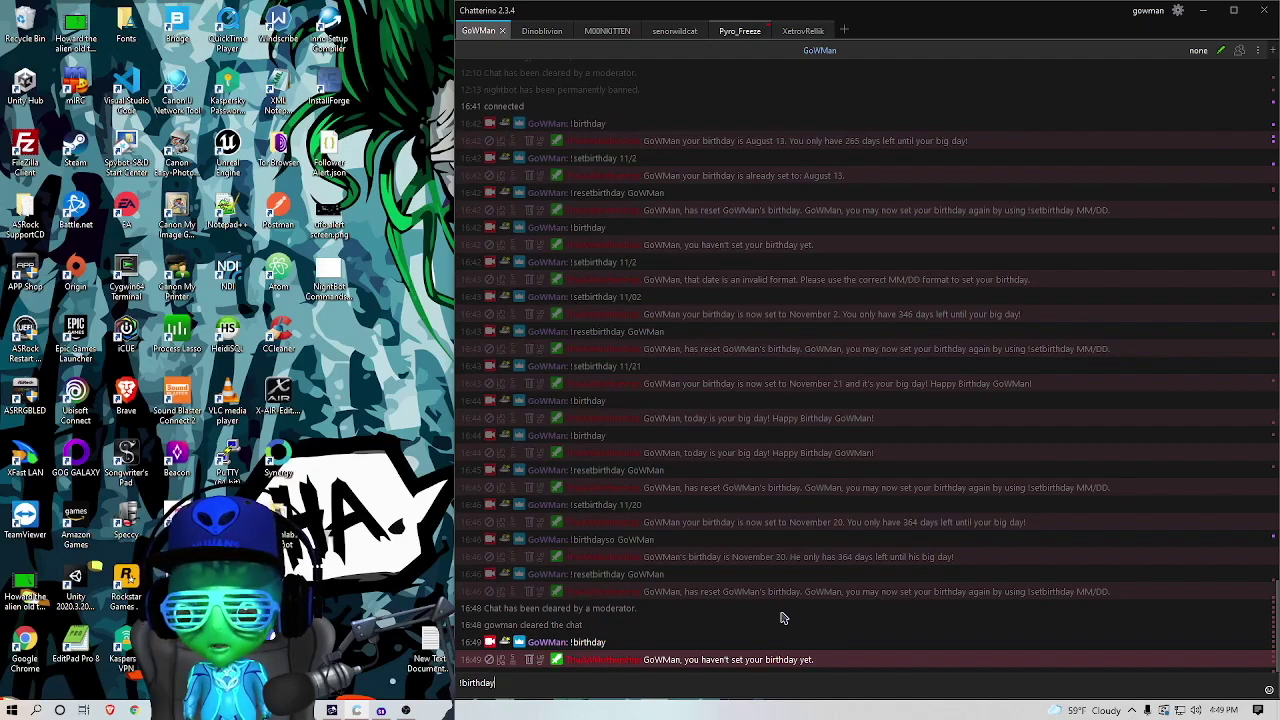
key(BackSpace)
key(BackSpace)
key(BackSpace)
key(BackSpace)
key(BackSpace)
key(BackSpace)
key(BackSpace)
key(BackSpace)
text(set)
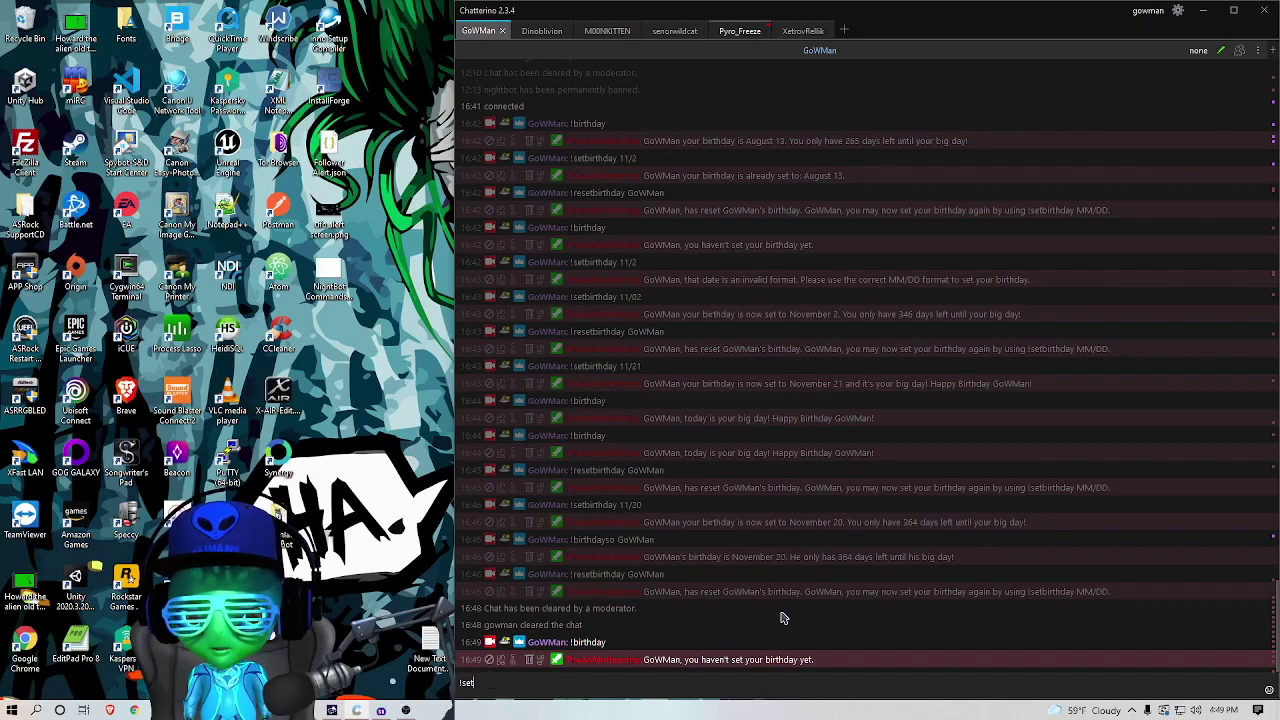
text(birthday)
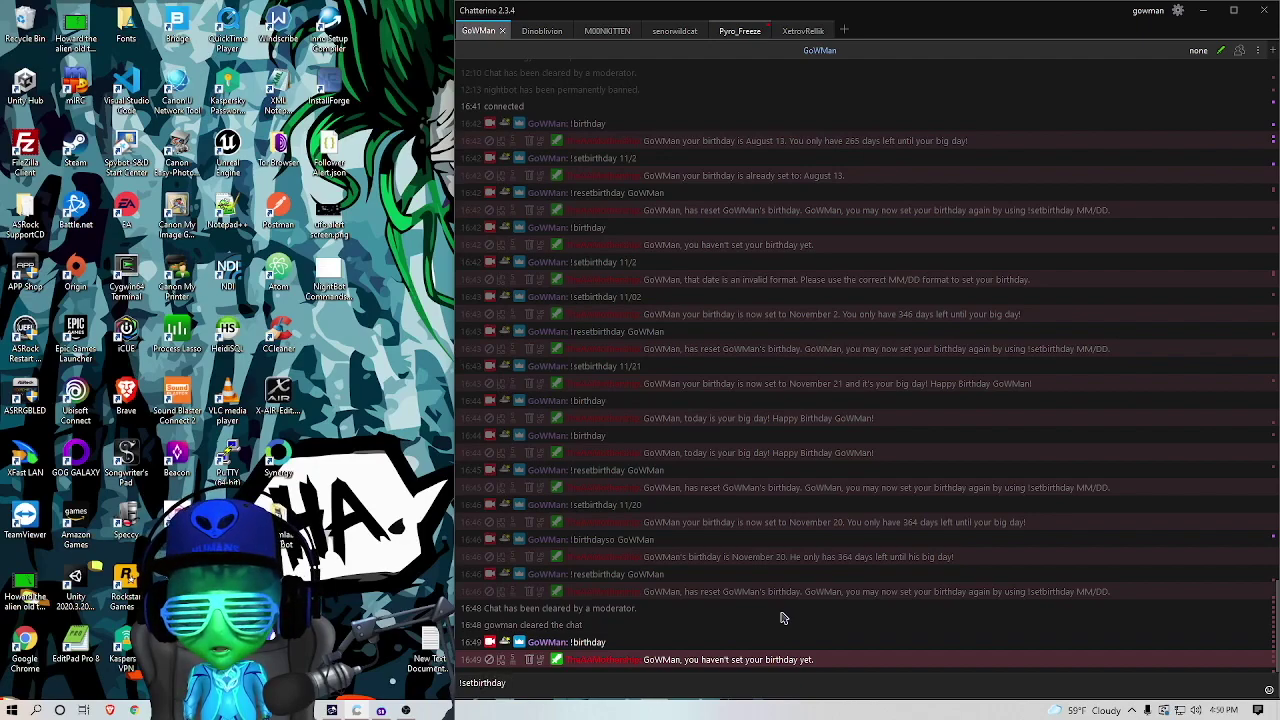
text( 11/2)
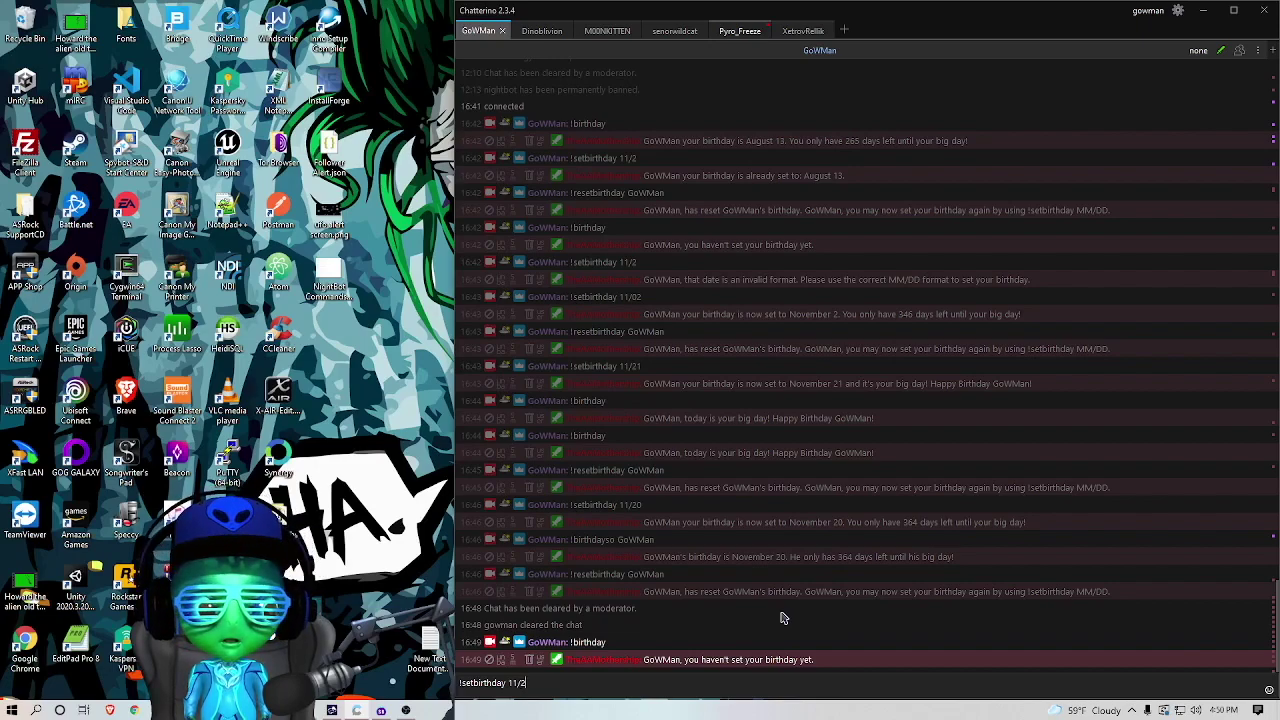
key(Return)
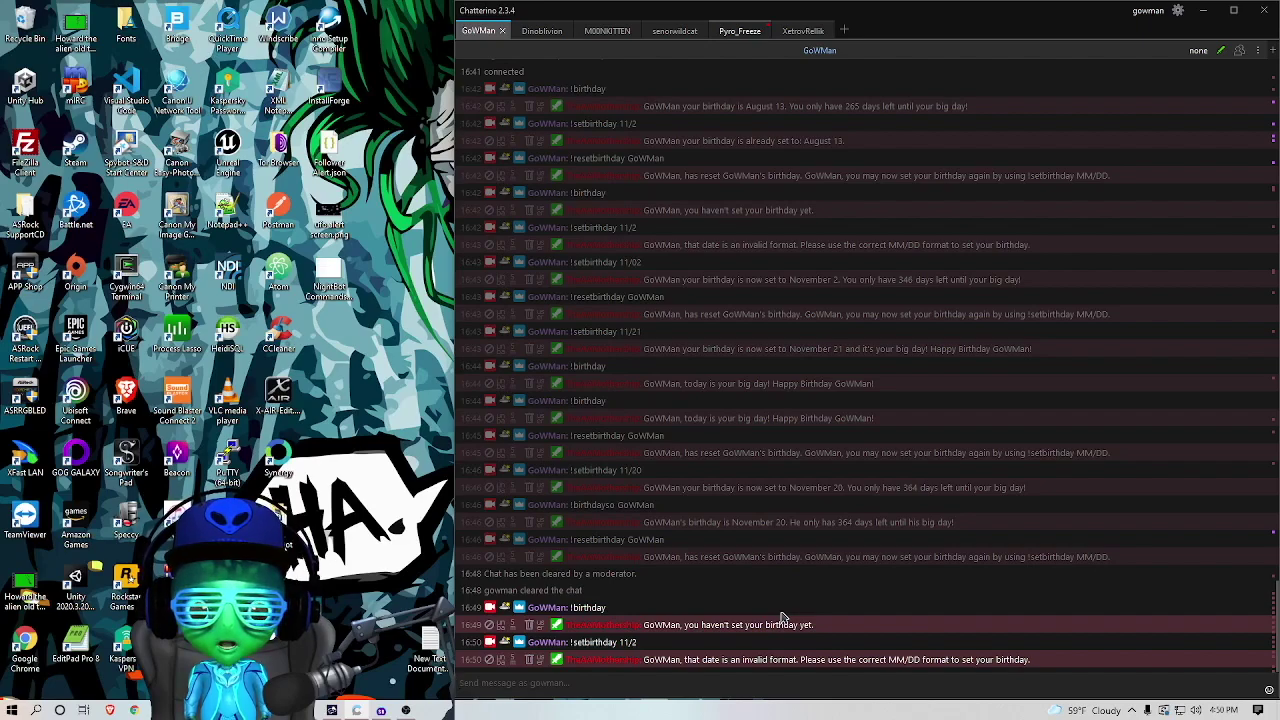
Step: Resend the !setbirthday command with a two-digit day, using yesterday's date in MM/DD format
key(Up)
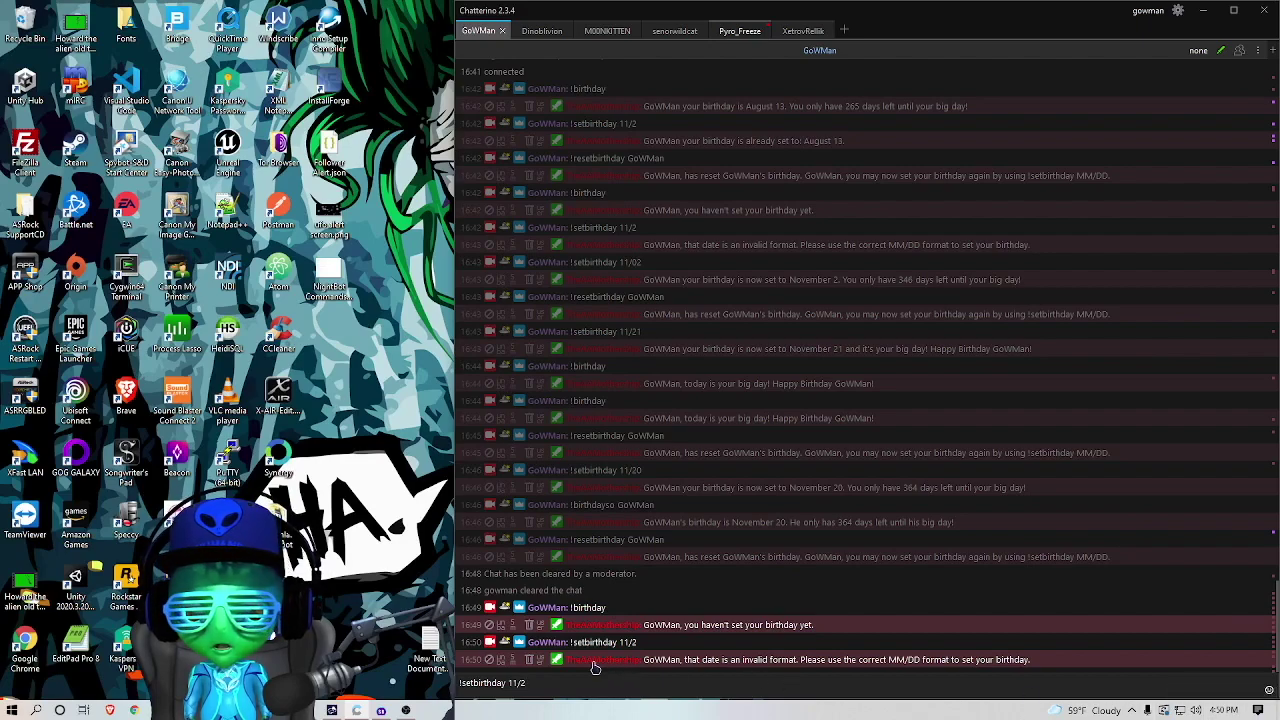
text(0)
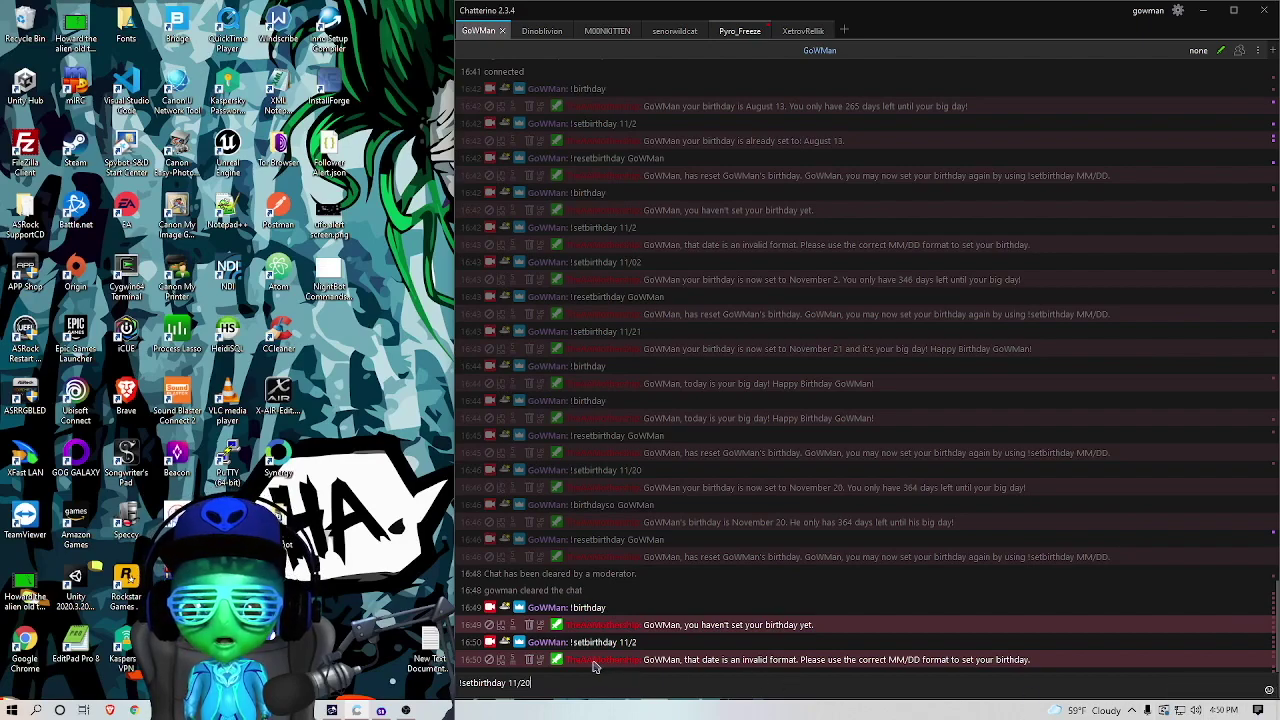
key(Return)
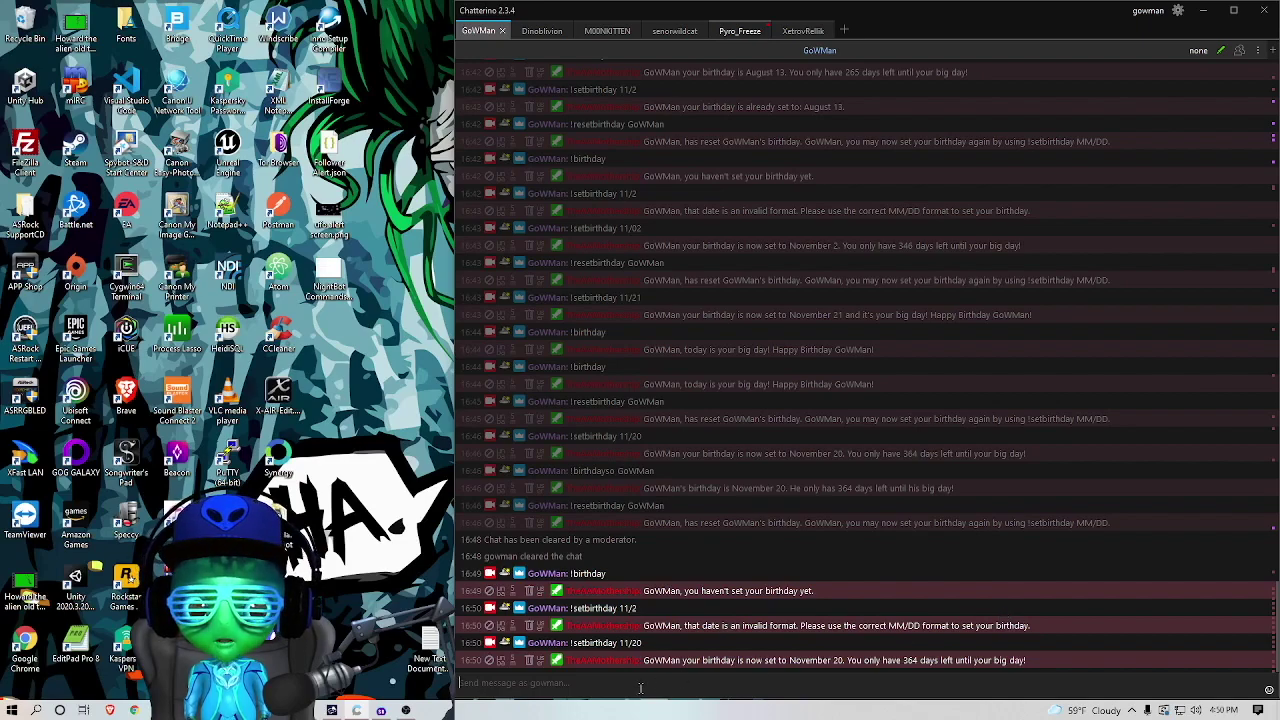
Step: Send !birthdayso followed by the channel owner's username to test the birthday shoutout and its alert
text(!)
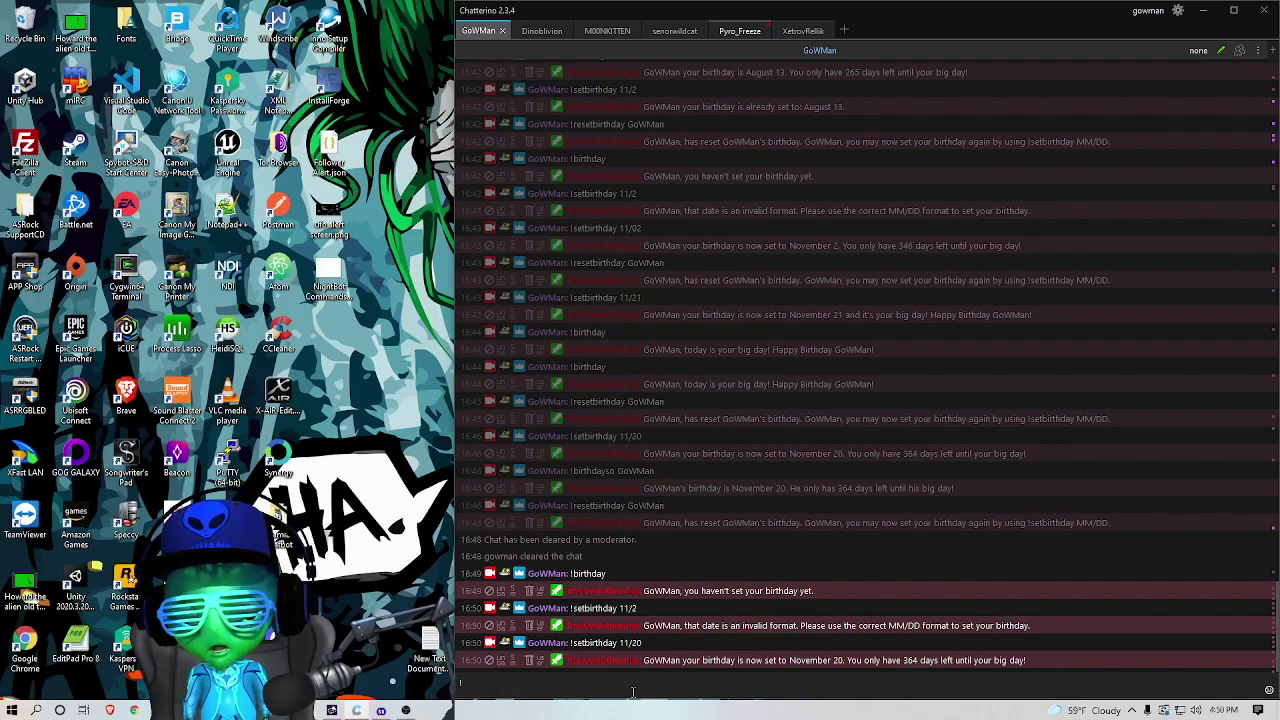
text(birthday)
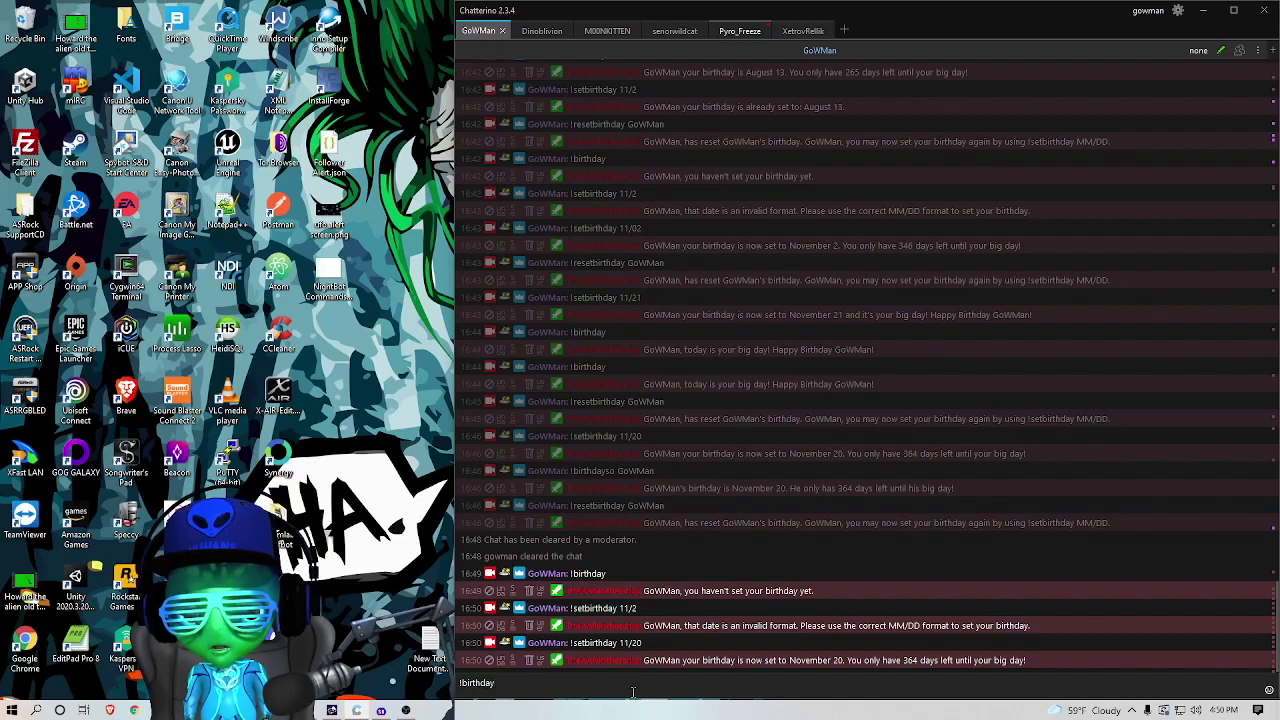
text(so G)
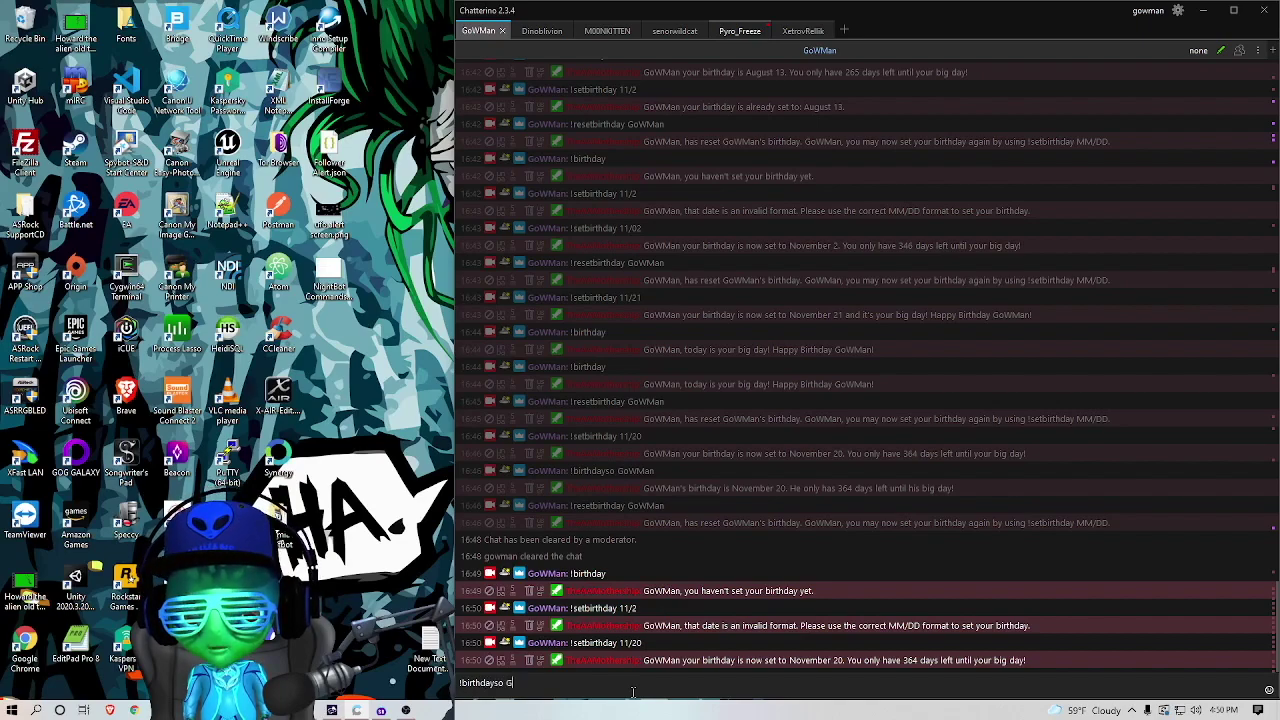
text(oWMan)
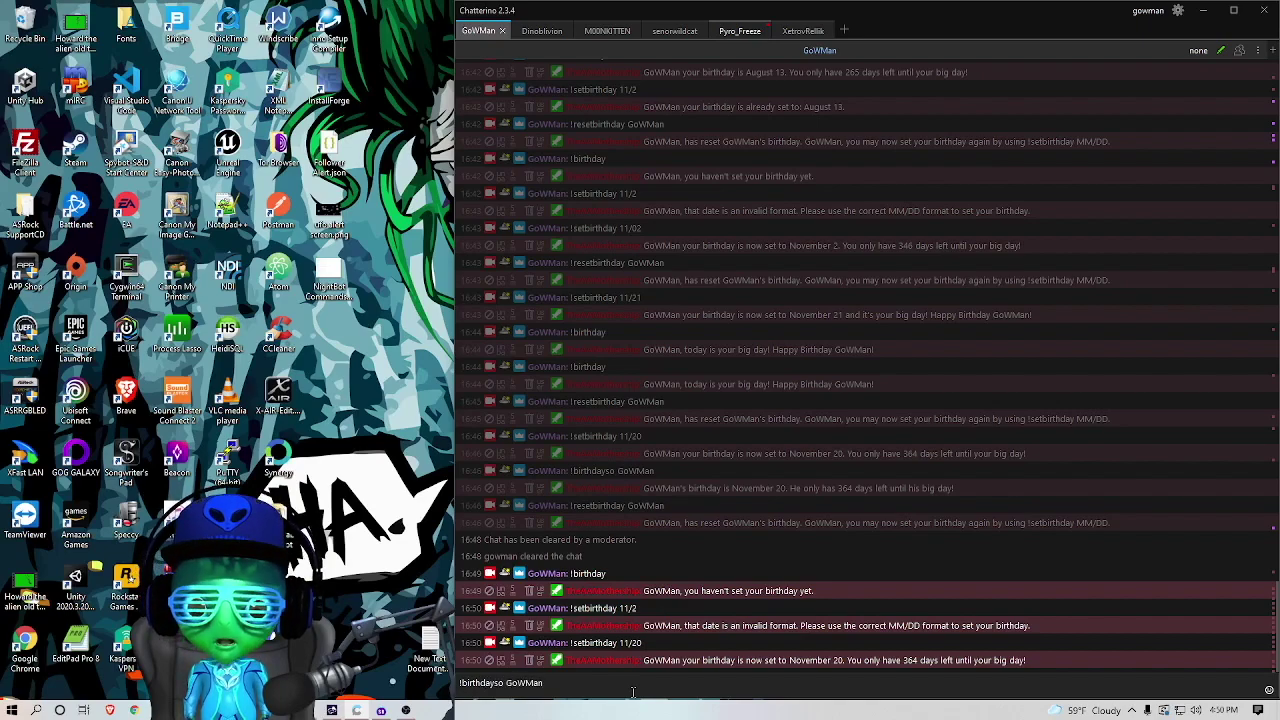
key(Return)
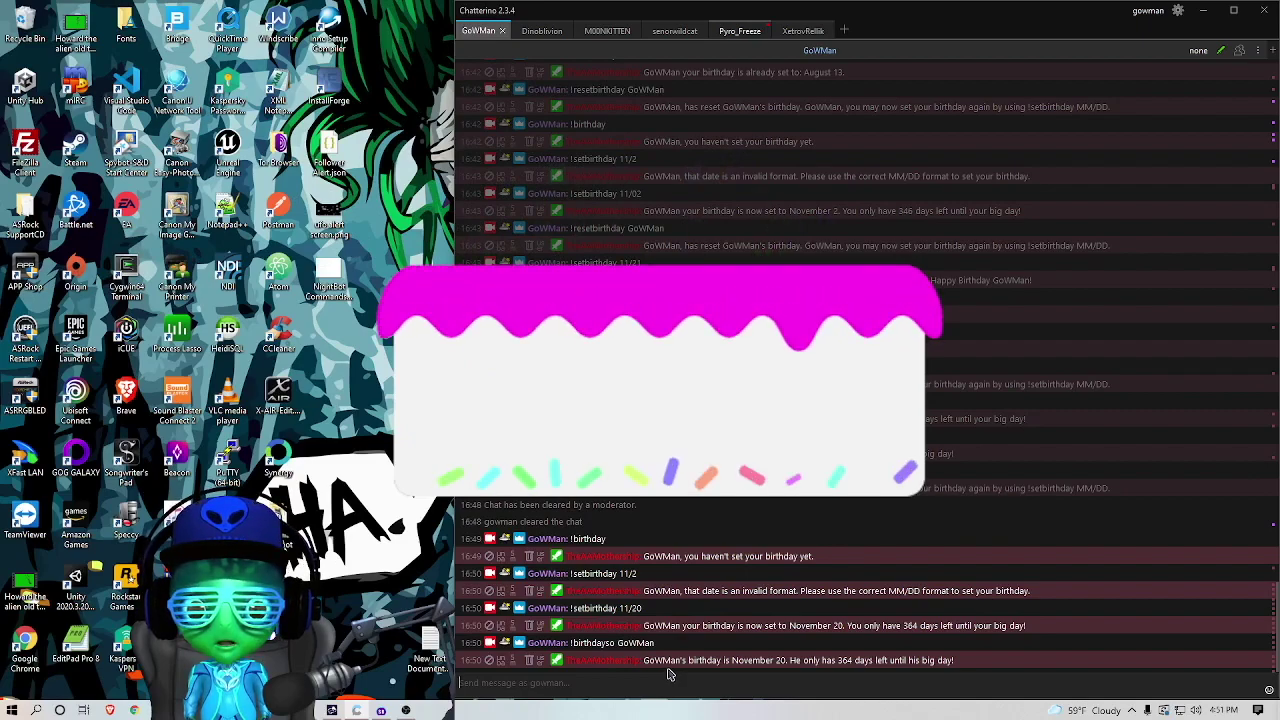
Step: Send !resetbirthday followed by the channel owner's username to clear the stored birthday
key(Up)
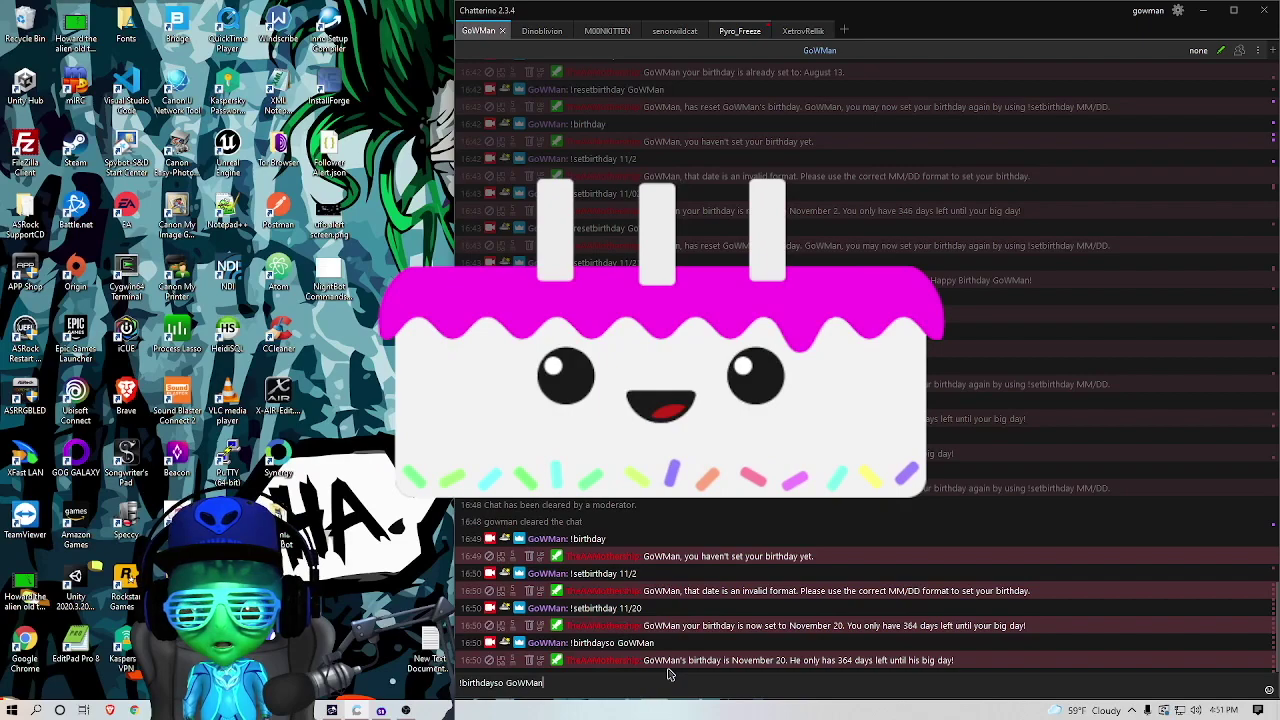
key(BackSpace)
key(BackSpace)
key(BackSpace)
key(BackSpace)
key(BackSpace)
key(BackSpace)
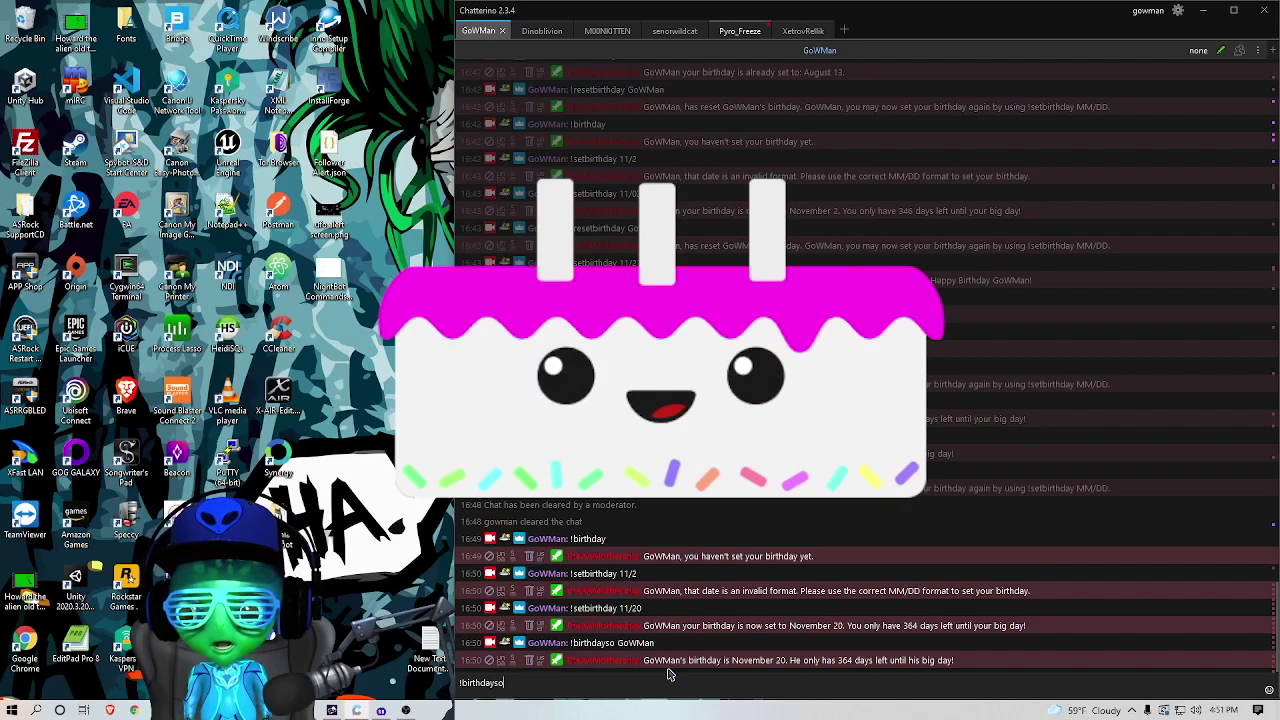
key(BackSpace)
key(BackSpace)
key(BackSpace)
key(BackSpace)
key(BackSpace)
key(BackSpace)
key(BackSpace)
key(BackSpace)
key(BackSpace)
key(BackSpace)
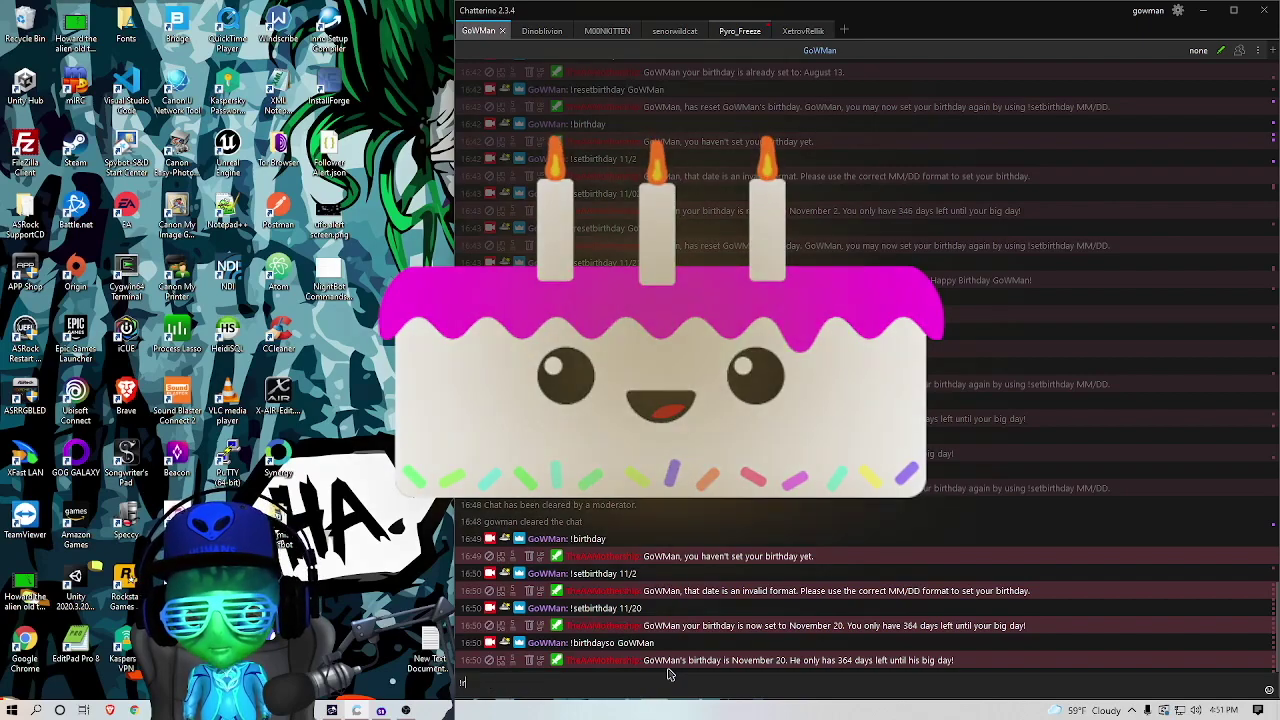
text(resetbirt)
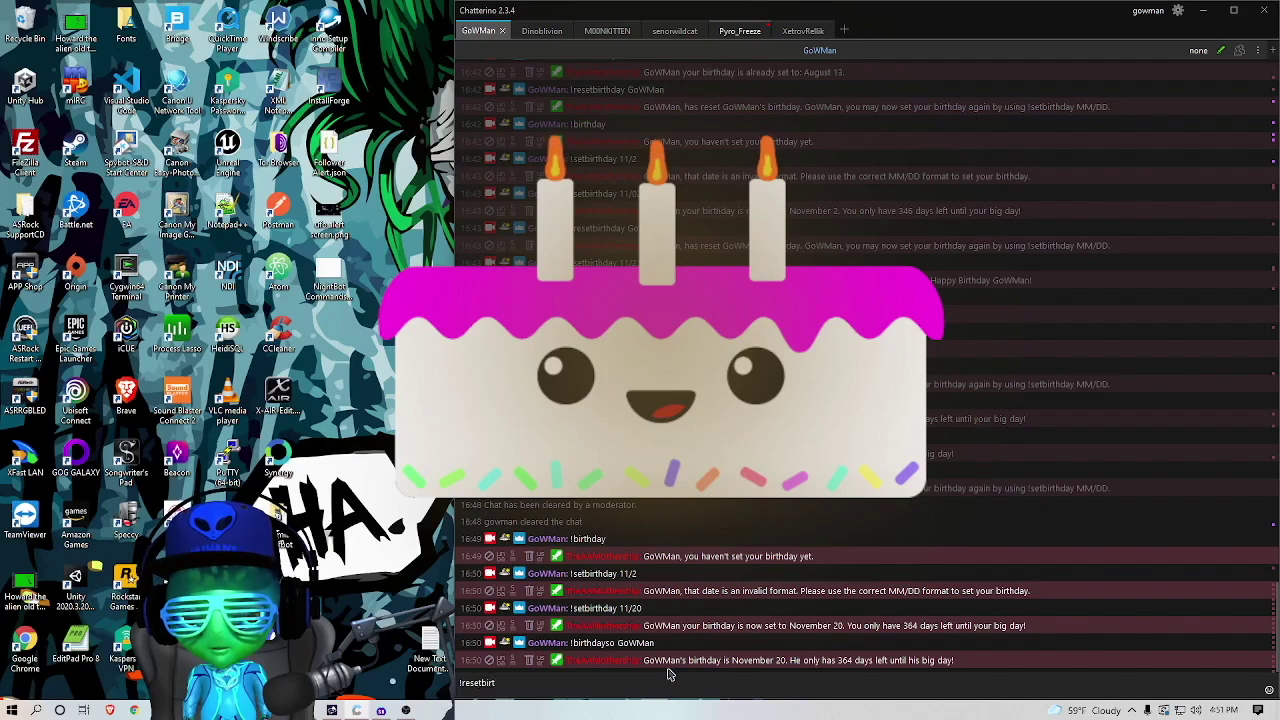
text(hday )
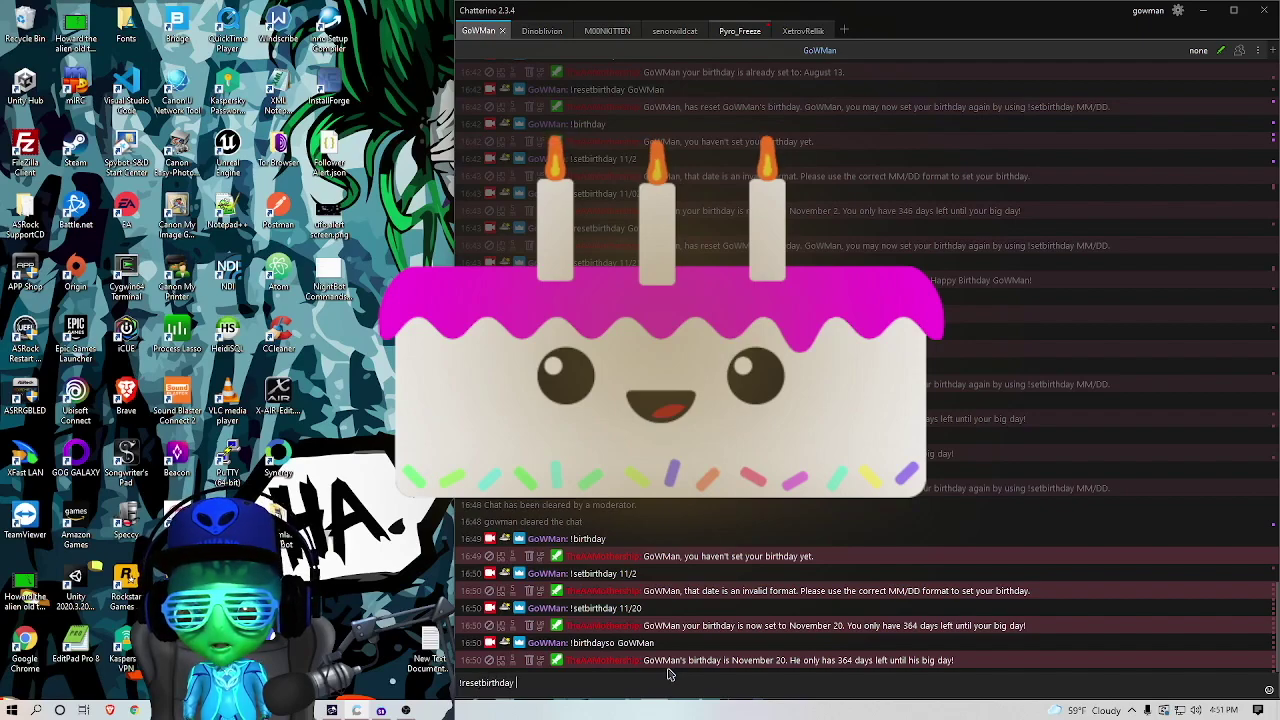
text(GoWM)
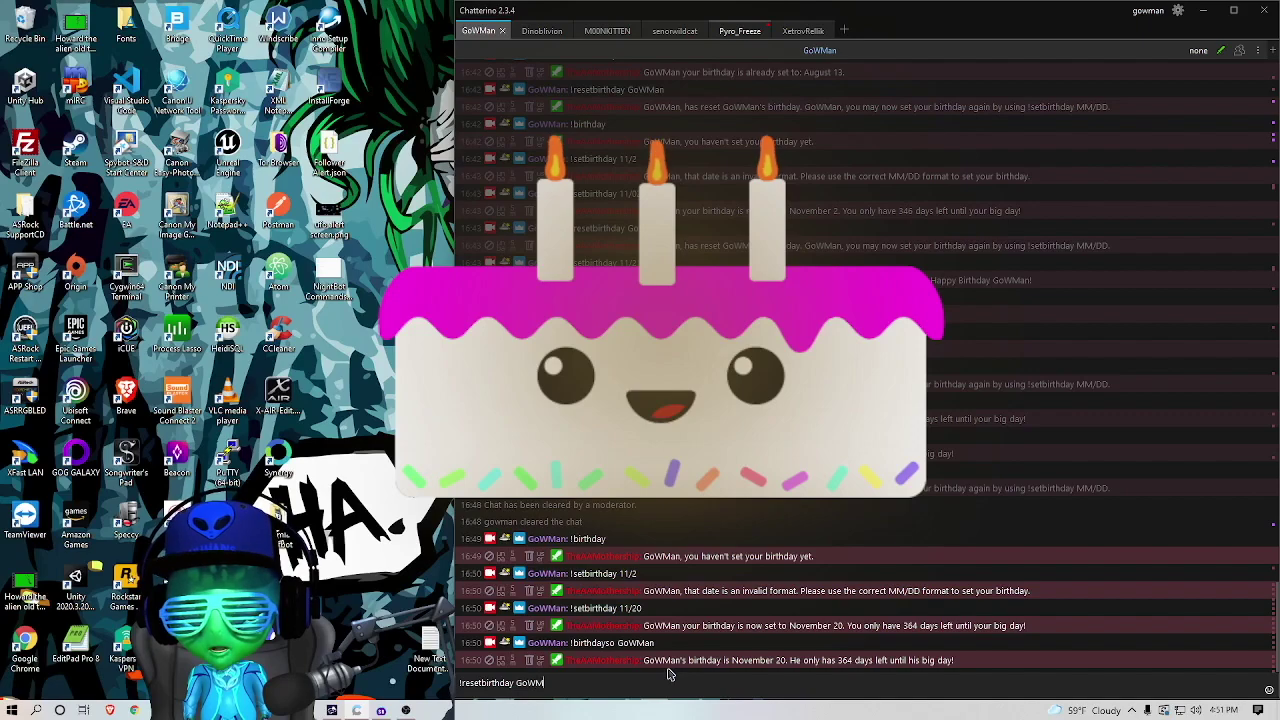
text(an)
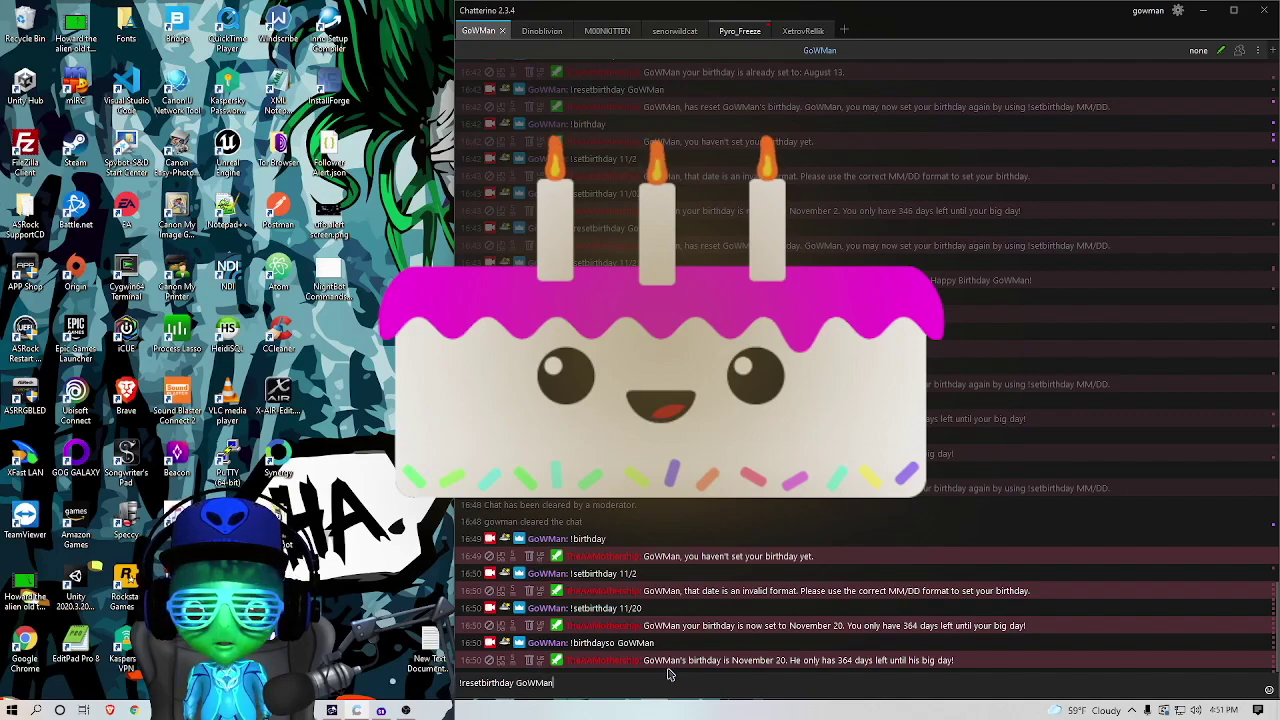
key(Return)
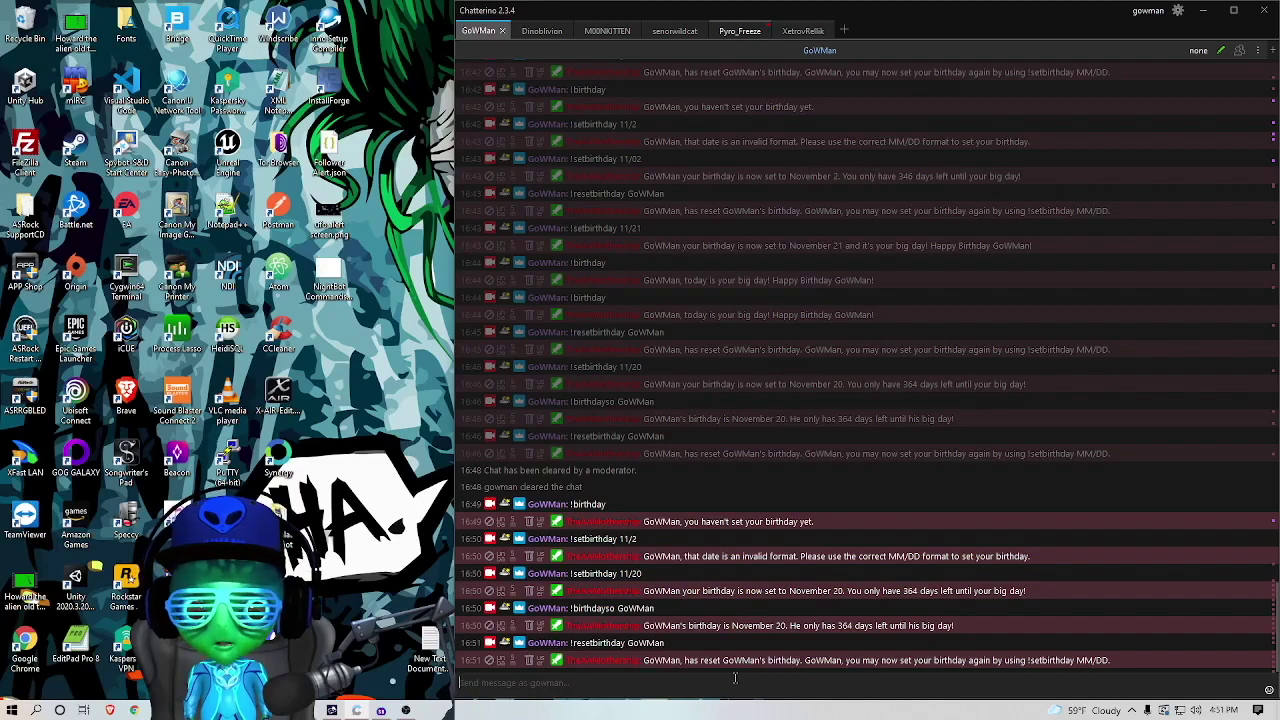
Step: Reuse the earlier !setbirthday message with its day raised by one, setting the birthday to today's date
key(Up)
key(Up)
key(Up)
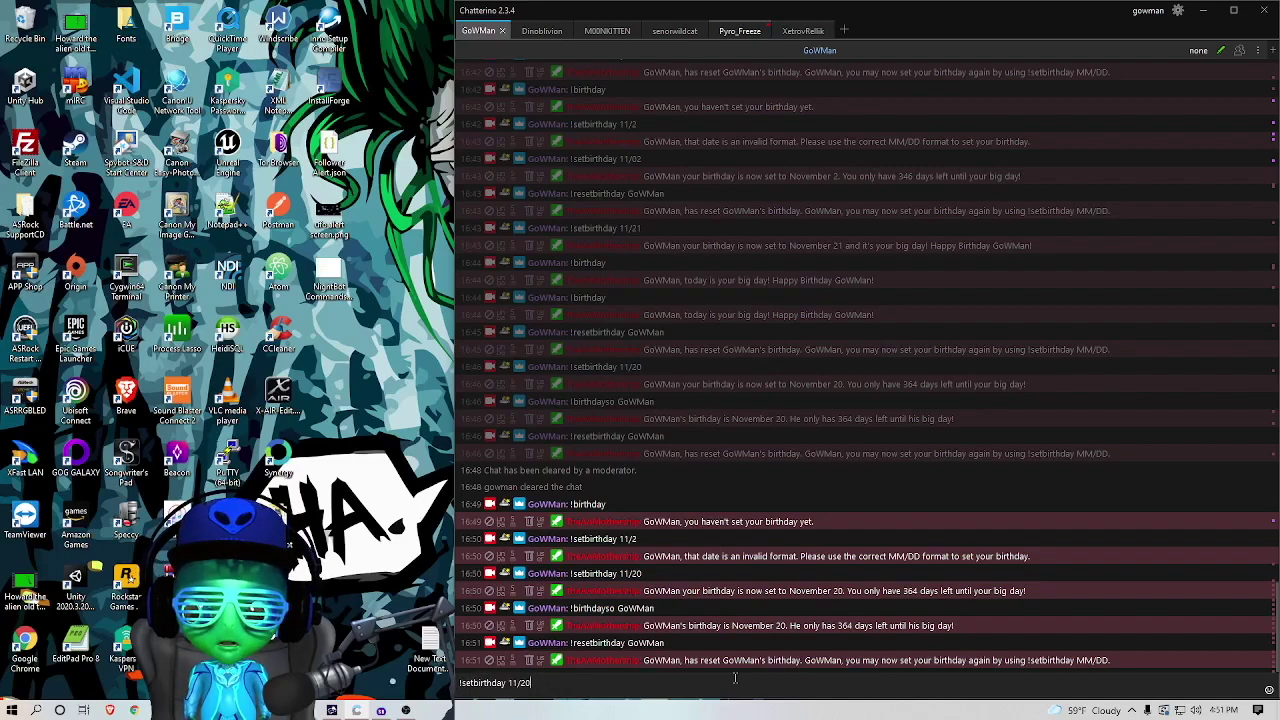
key(BackSpace)
text(1)
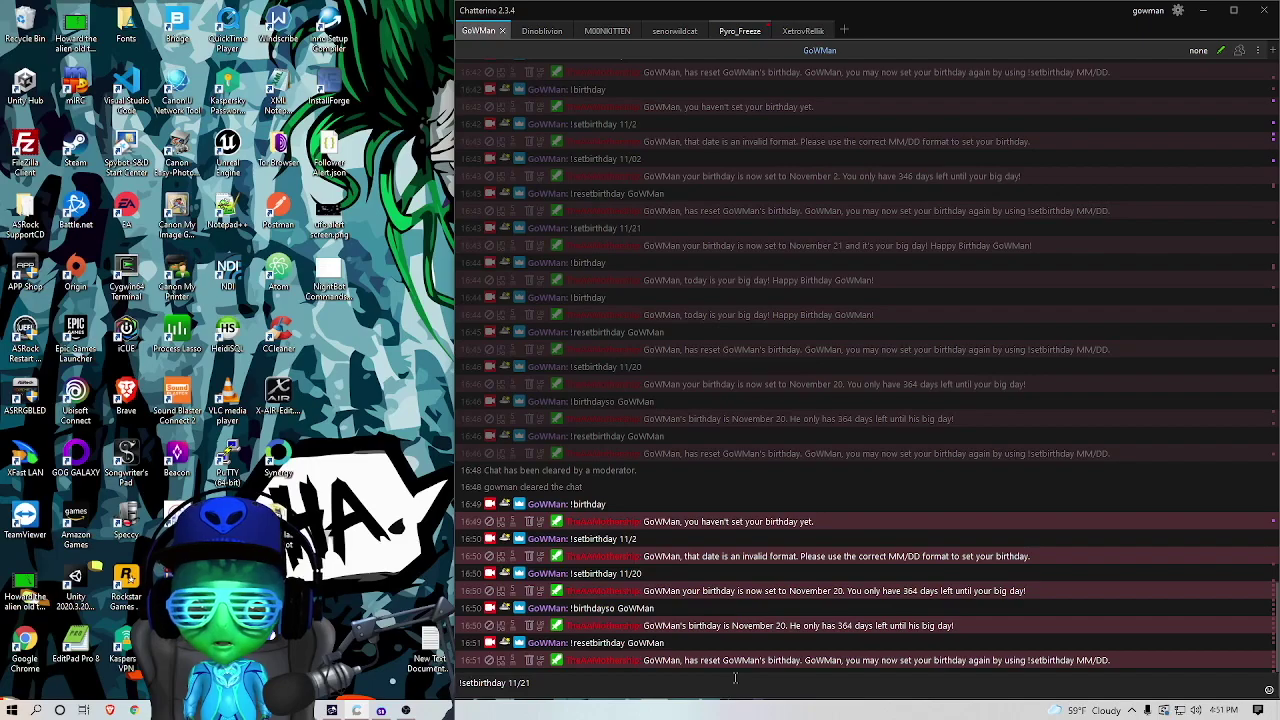
key(Return)
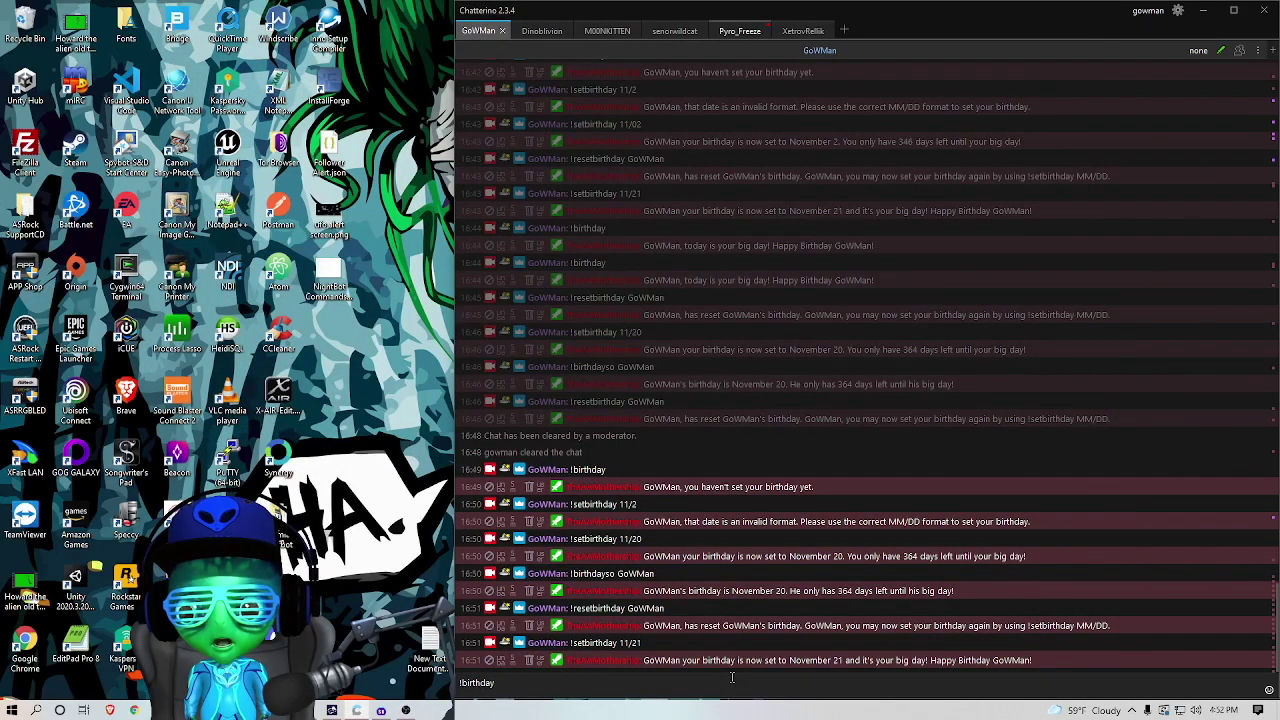
Step: Send !birthday on its own, and send it again followed by another viewer's username to check that viewer's birthday
key(Return)
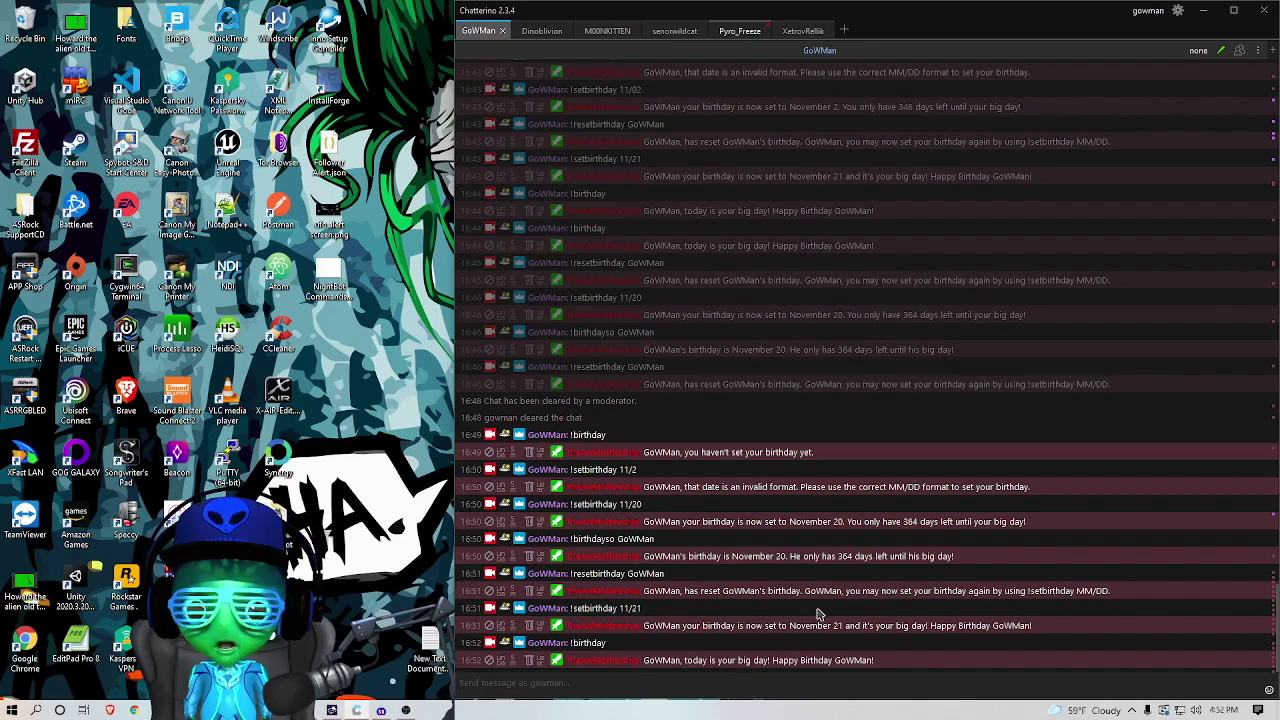
text(!birthday)
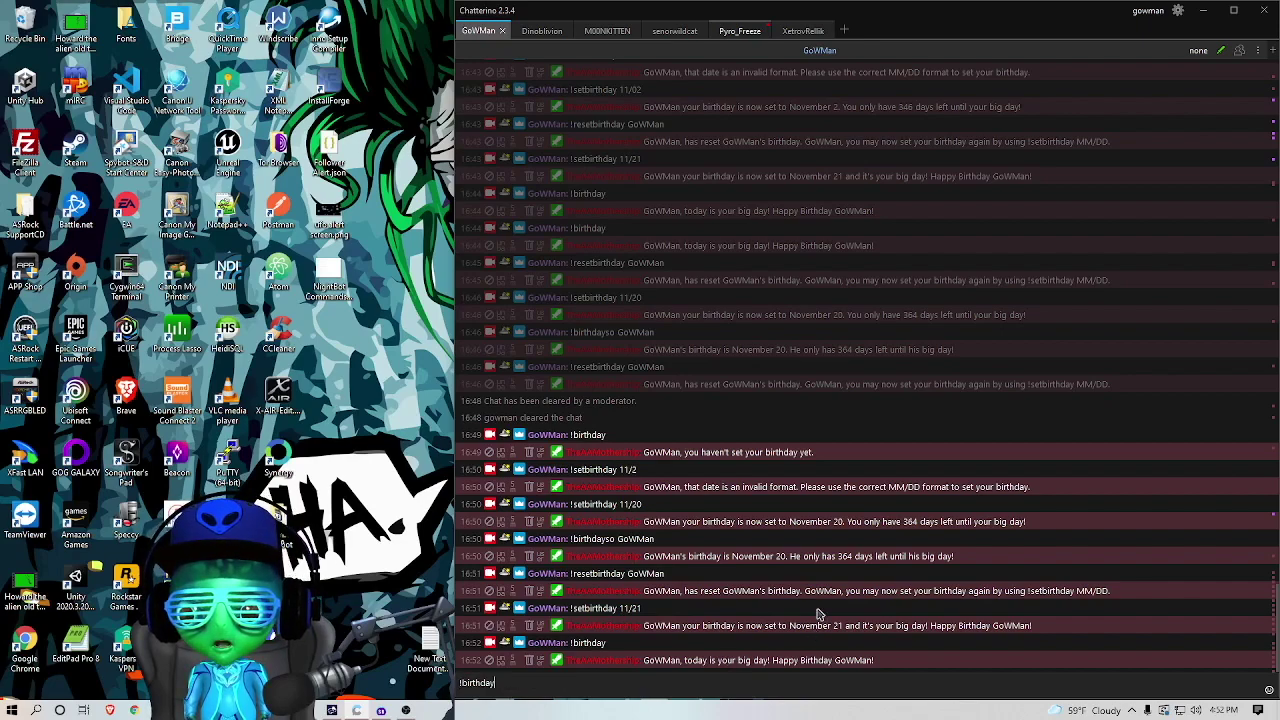
text( We)
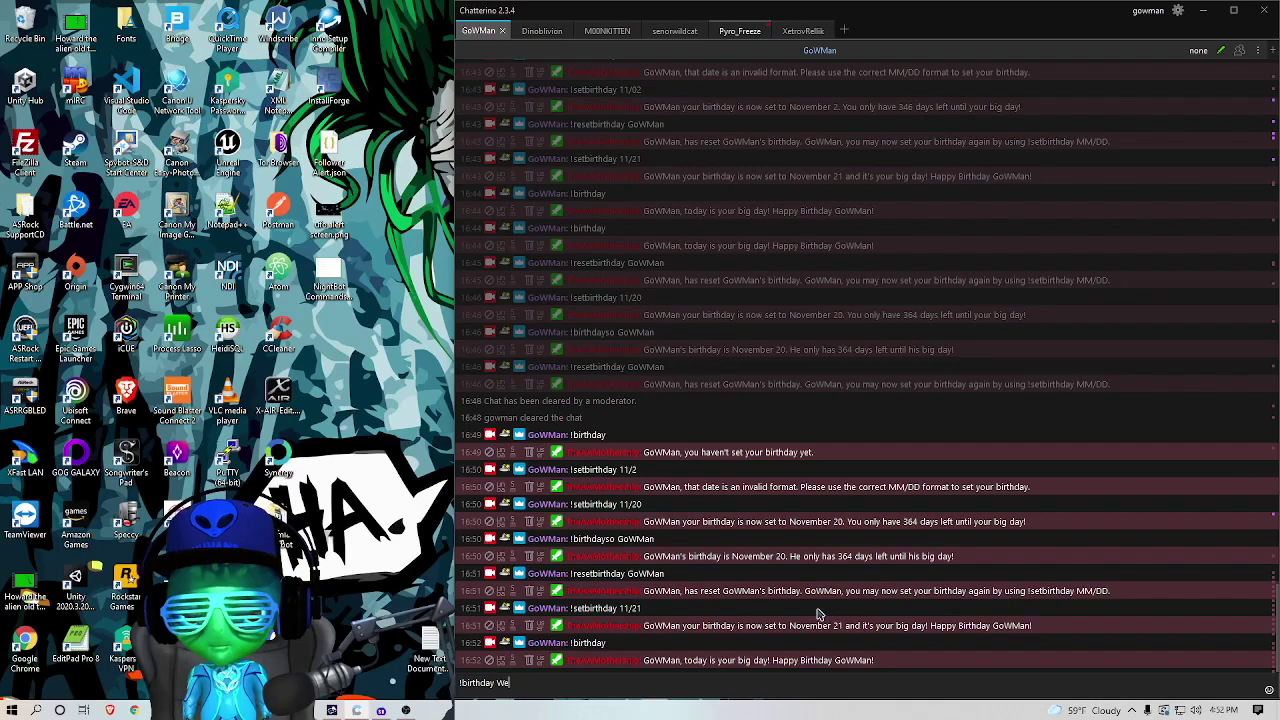
text(b_Mage)
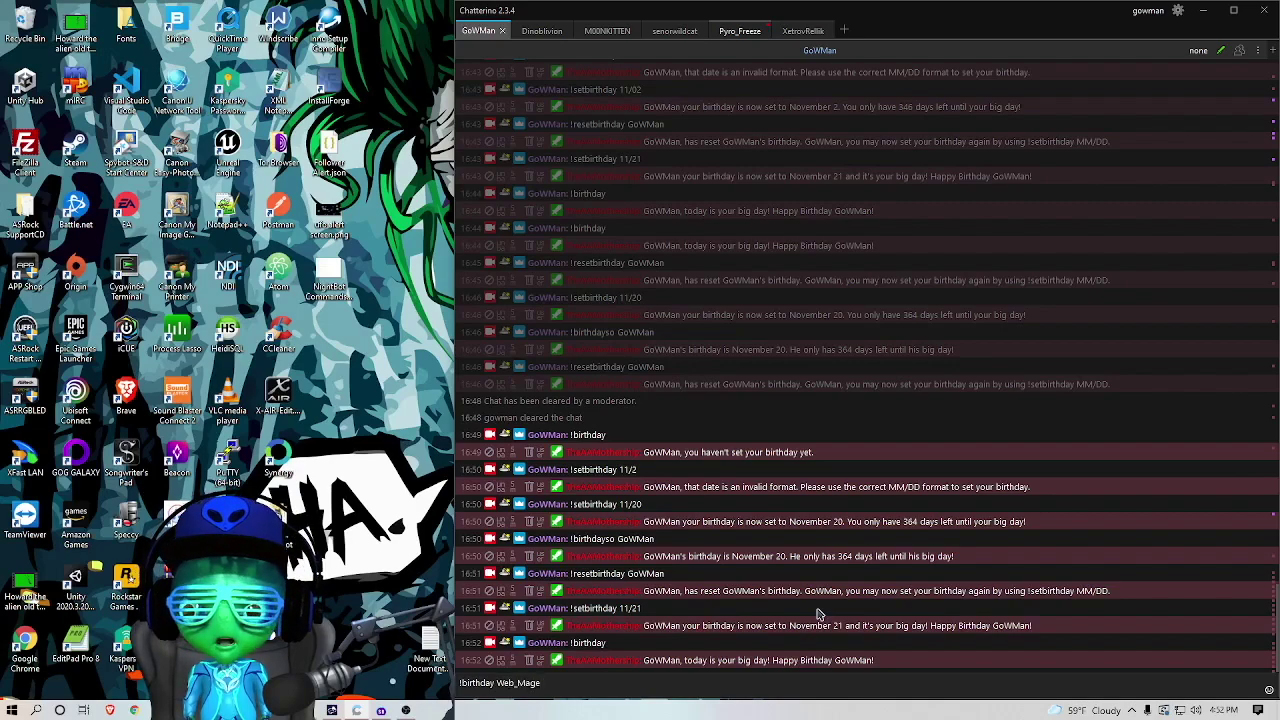
key(Return)
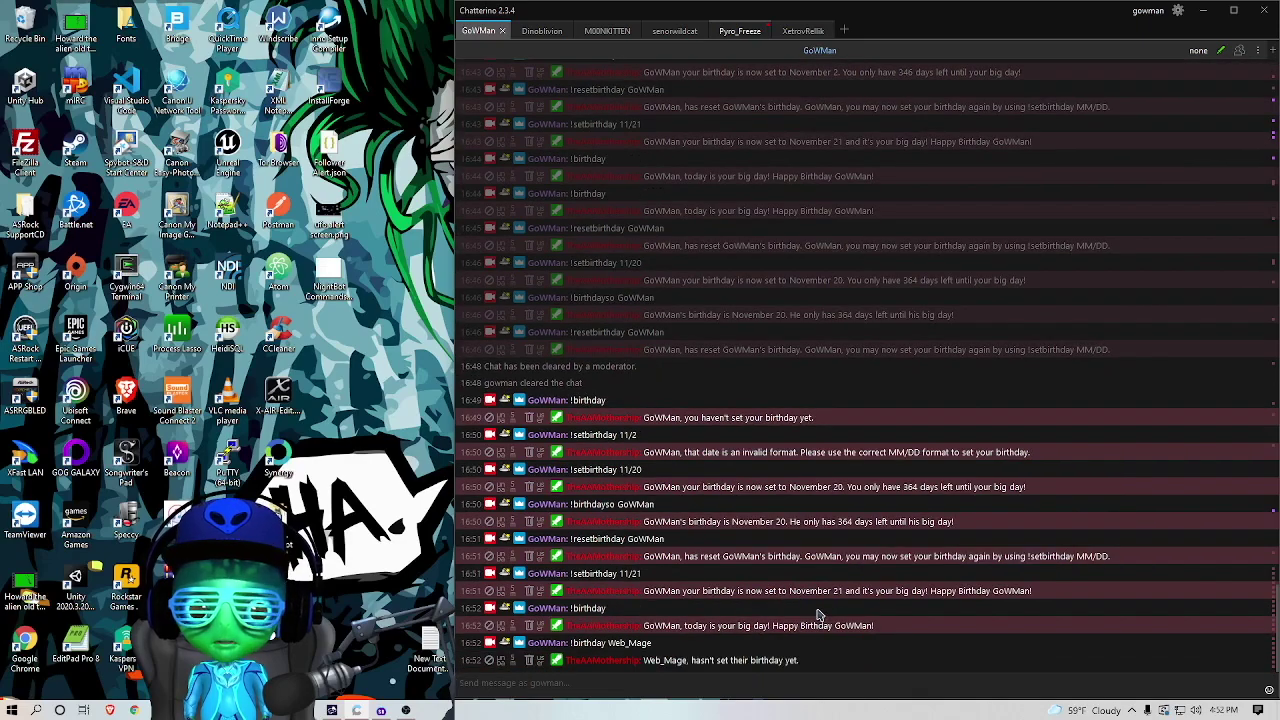